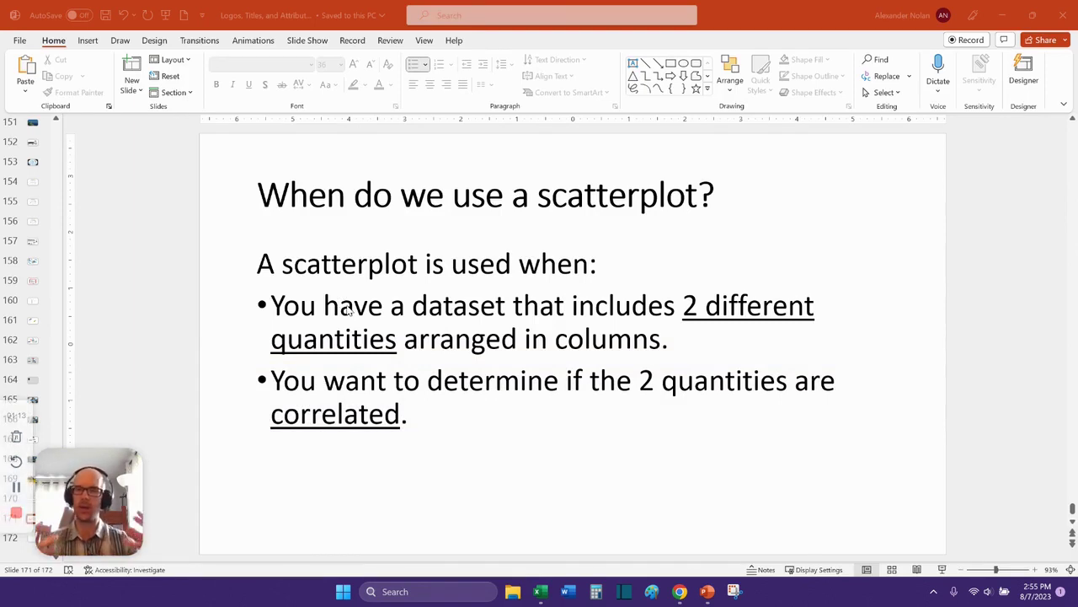
Switch to the Excel scatterplot workbook and look over the data table in B2:C7
click(540, 590)
click(17, 490)
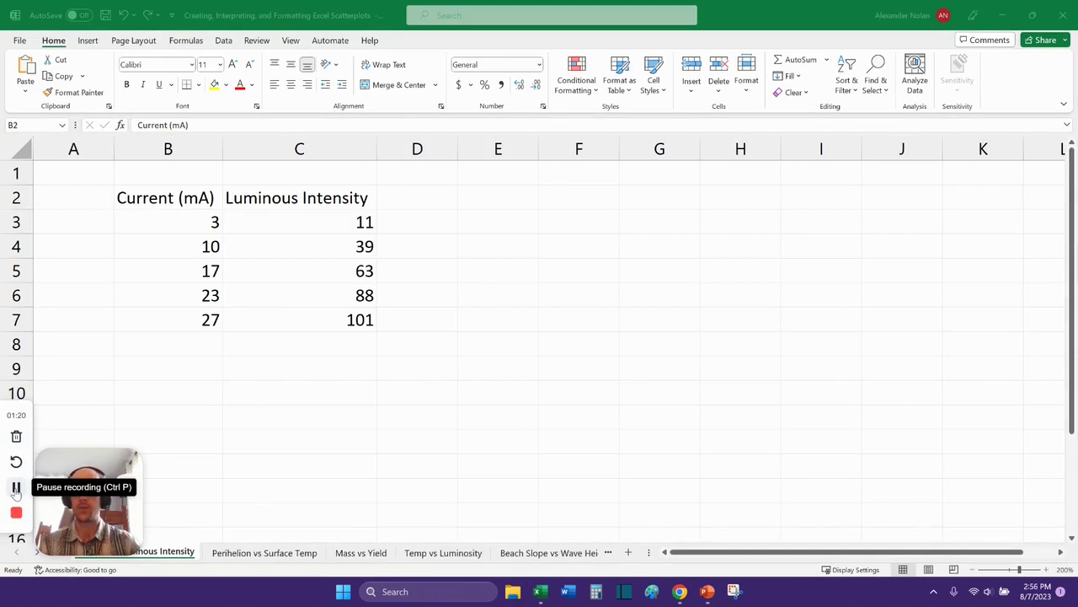
drag(173, 202, 304, 328)
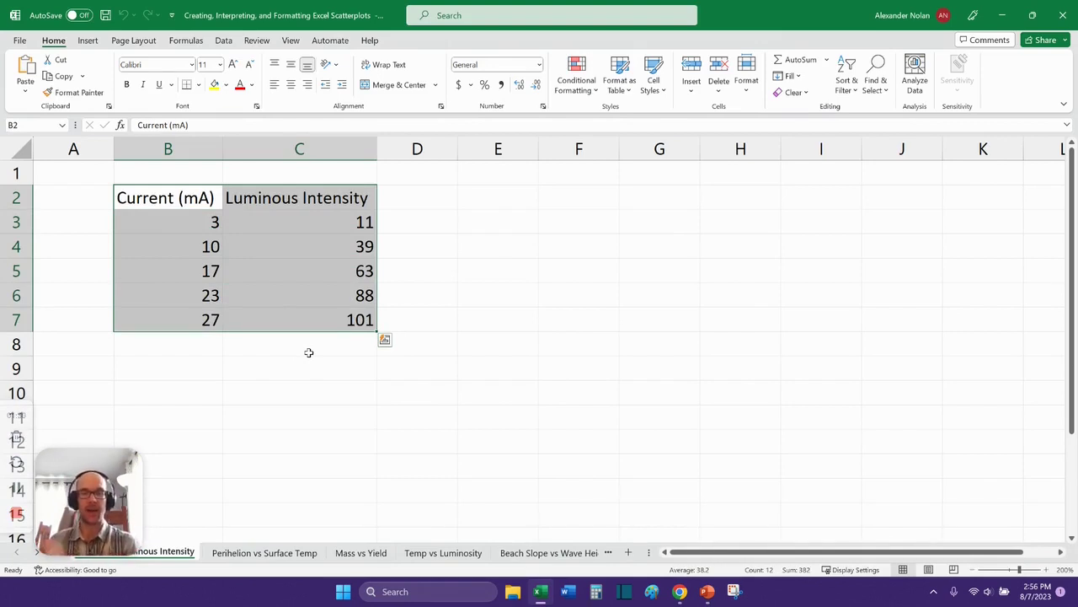
click(308, 352)
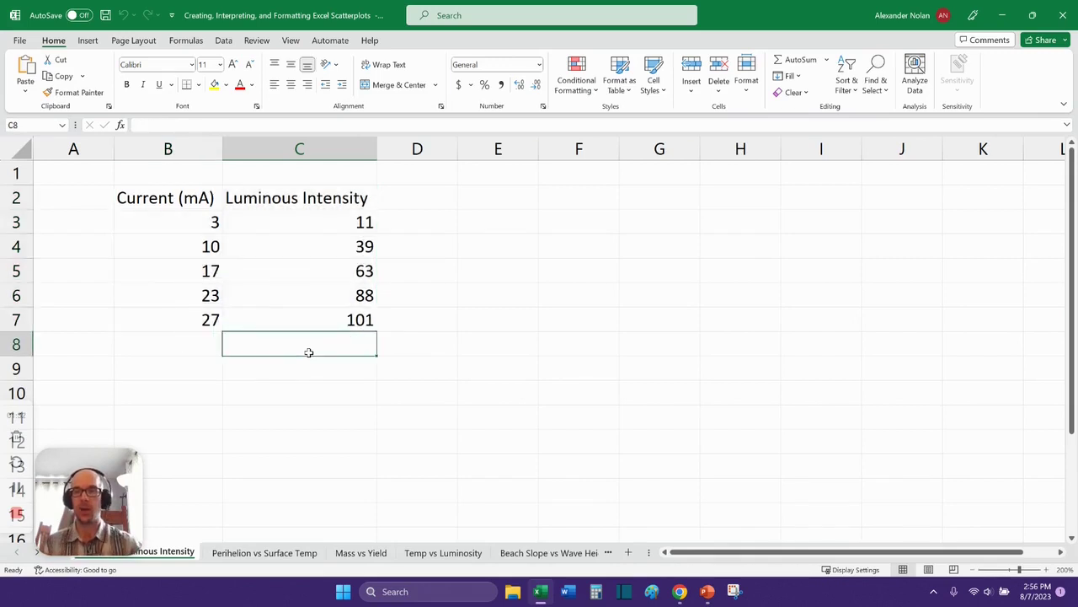
drag(207, 222, 305, 325)
click(300, 368)
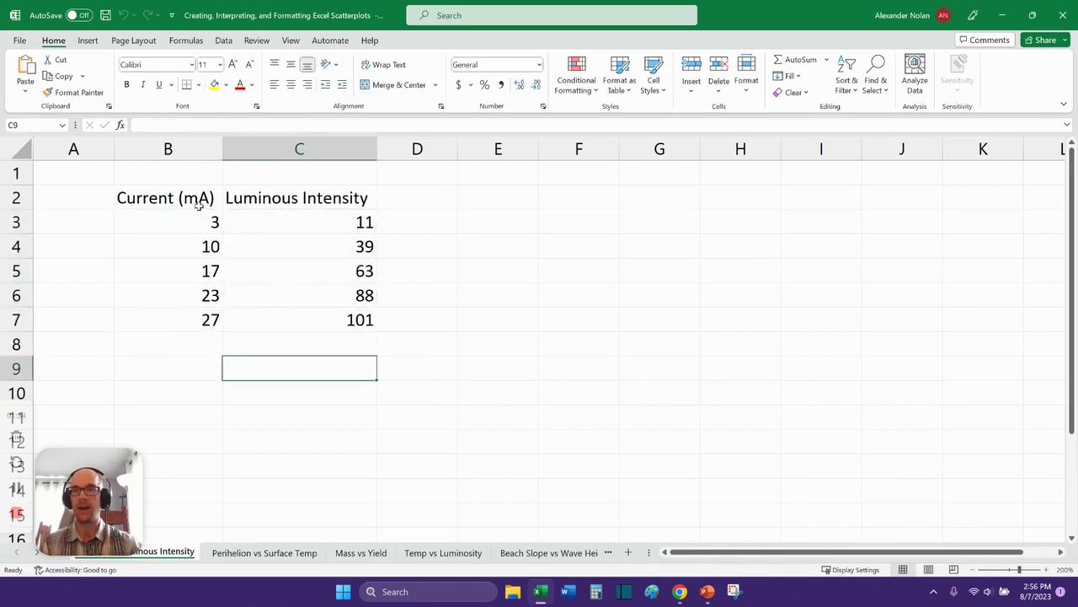
Examine the Current (mA) and Luminous Intensity columns and the first data pair in row 3
drag(184, 198, 186, 317)
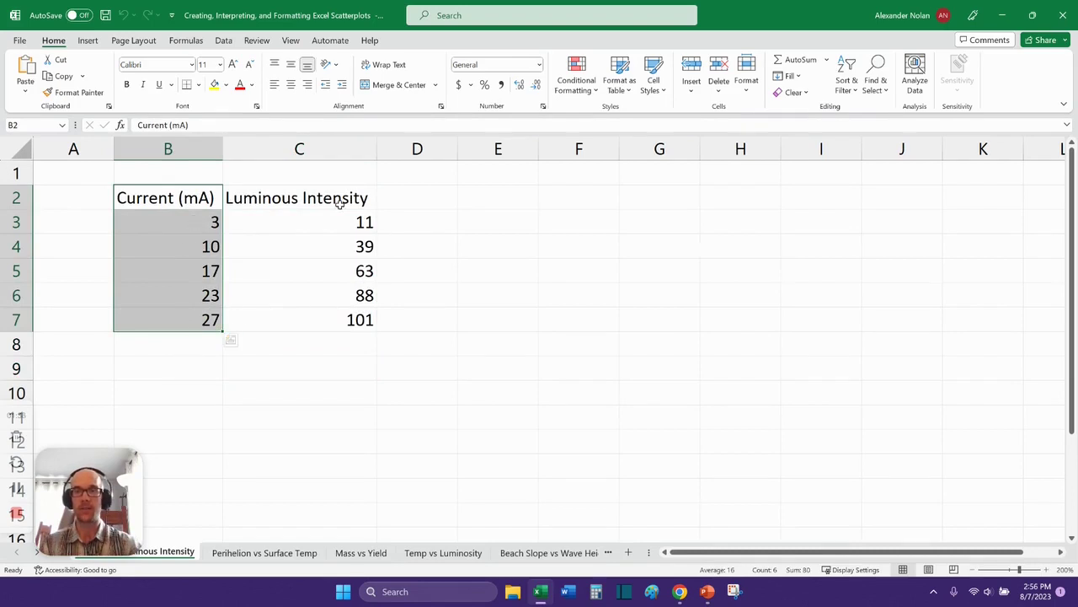
drag(340, 205, 338, 324)
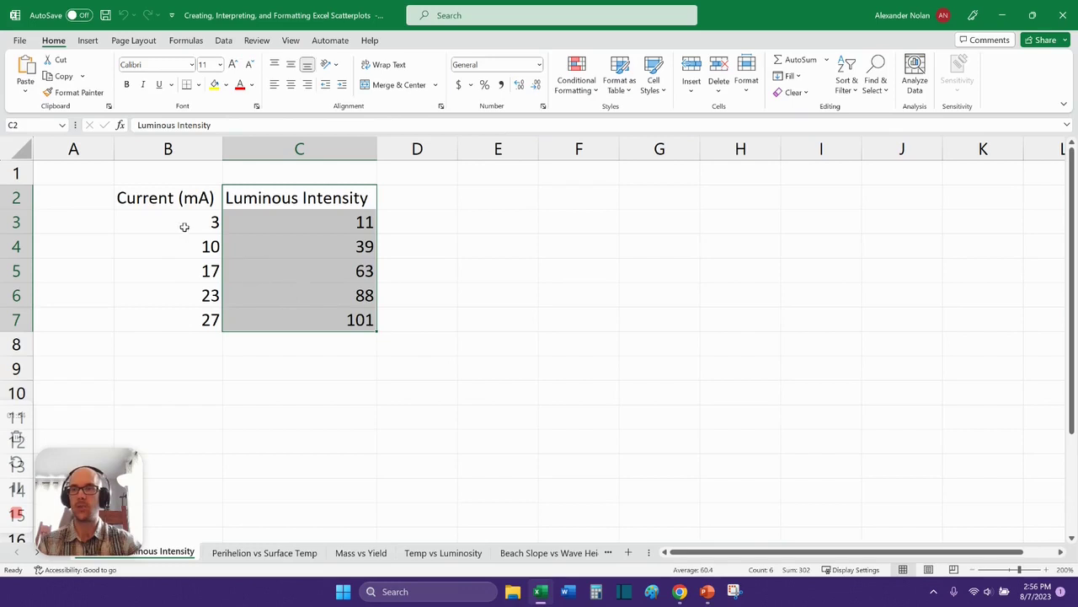
drag(167, 221, 300, 217)
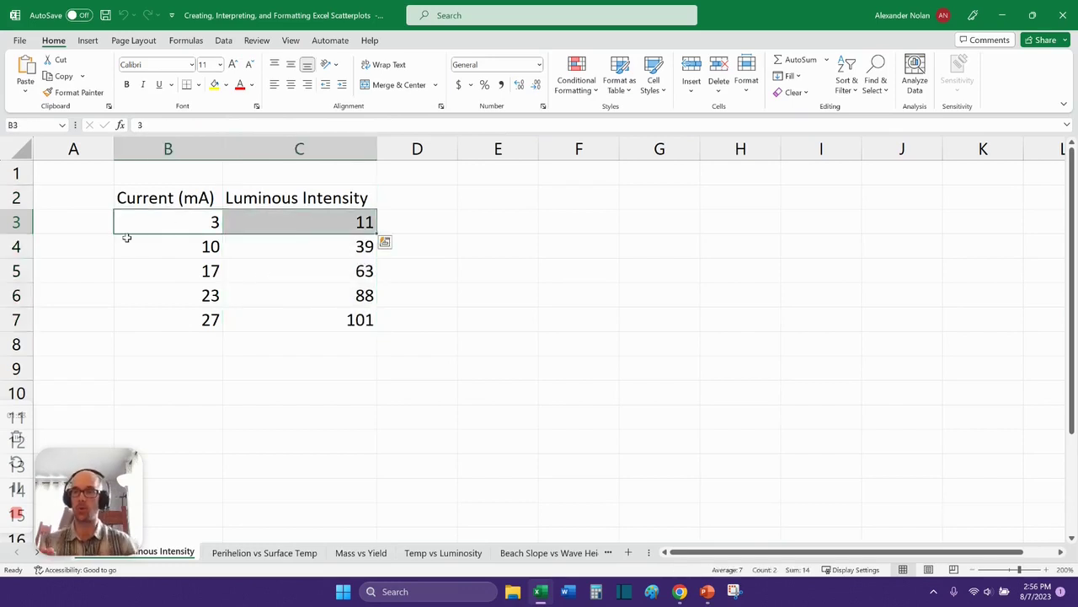
click(157, 265)
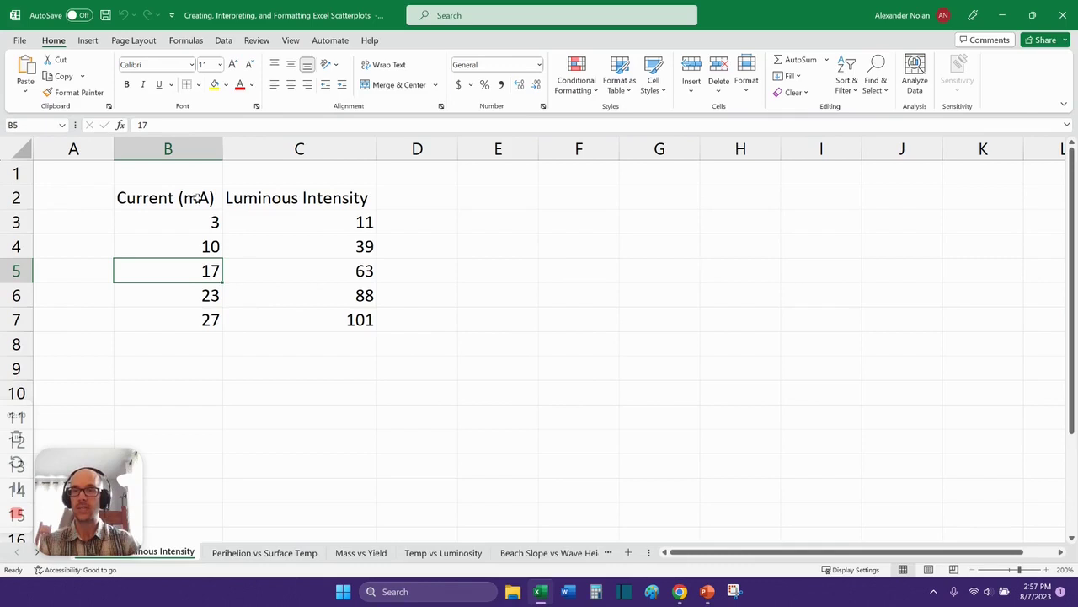
drag(195, 197, 198, 318)
drag(317, 200, 318, 320)
click(301, 340)
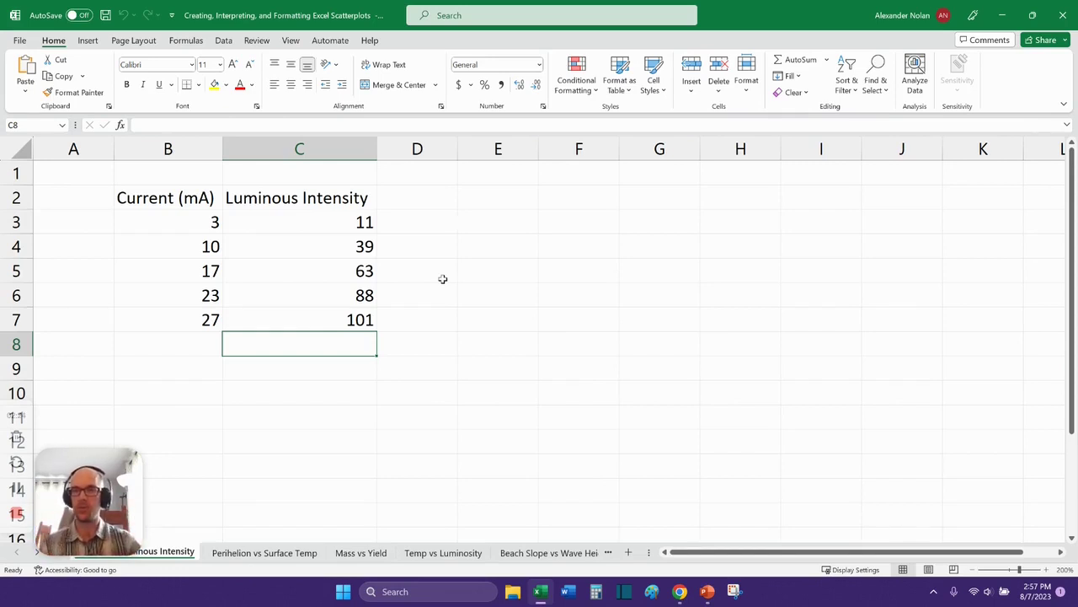
drag(190, 199, 208, 319)
drag(333, 197, 317, 330)
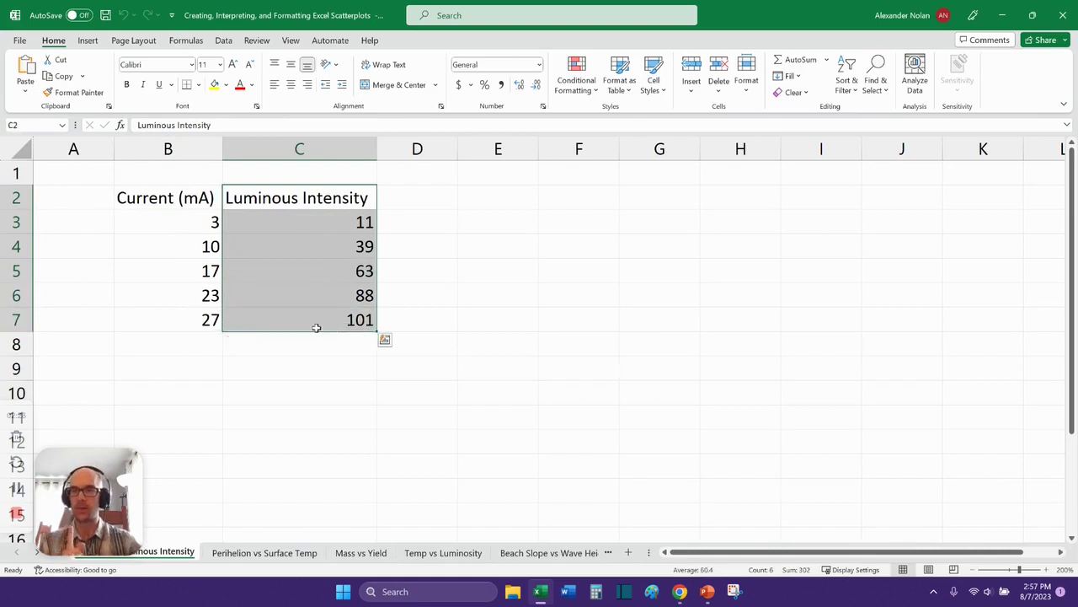
click(316, 327)
click(210, 224)
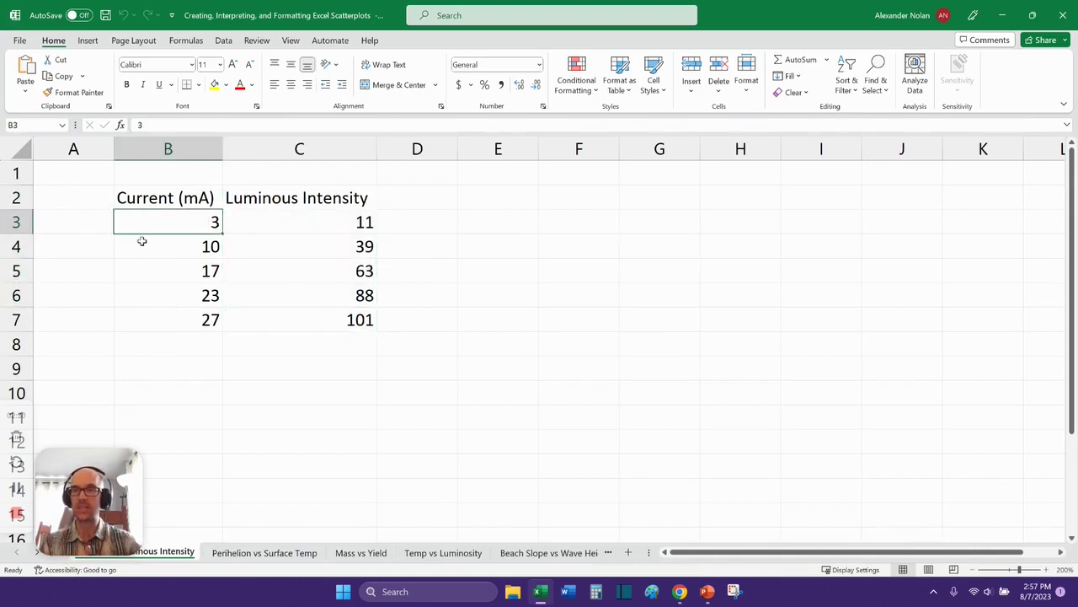
Try adding the unit text "m2" after the value in cell B3 and remove it again
click(176, 198)
click(190, 221)
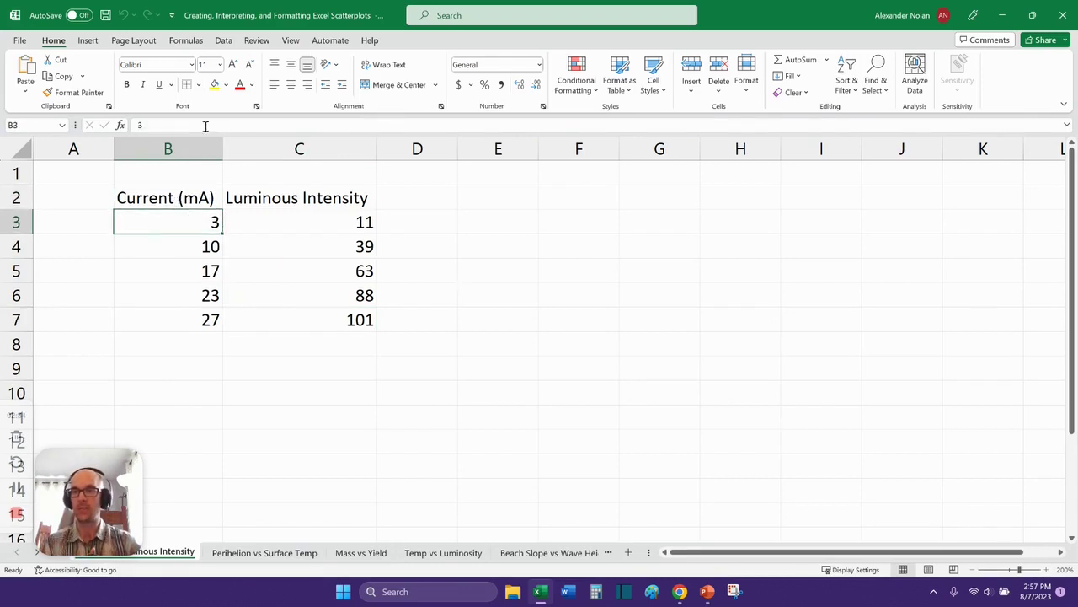
click(199, 126)
text(m2)
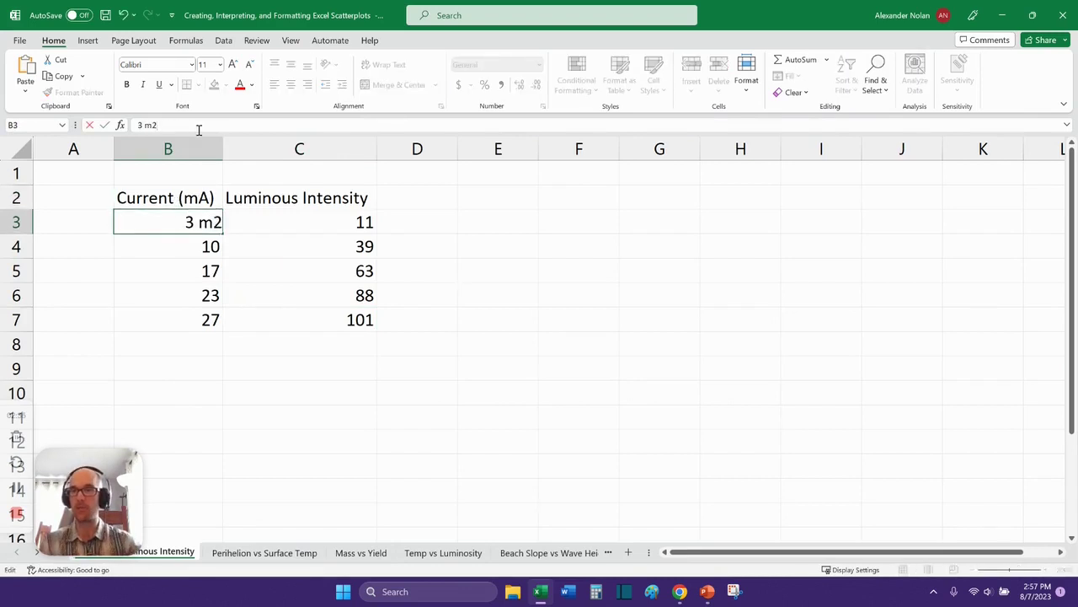
key(BackSpace)
key(BackSpace)
key(BackSpace)
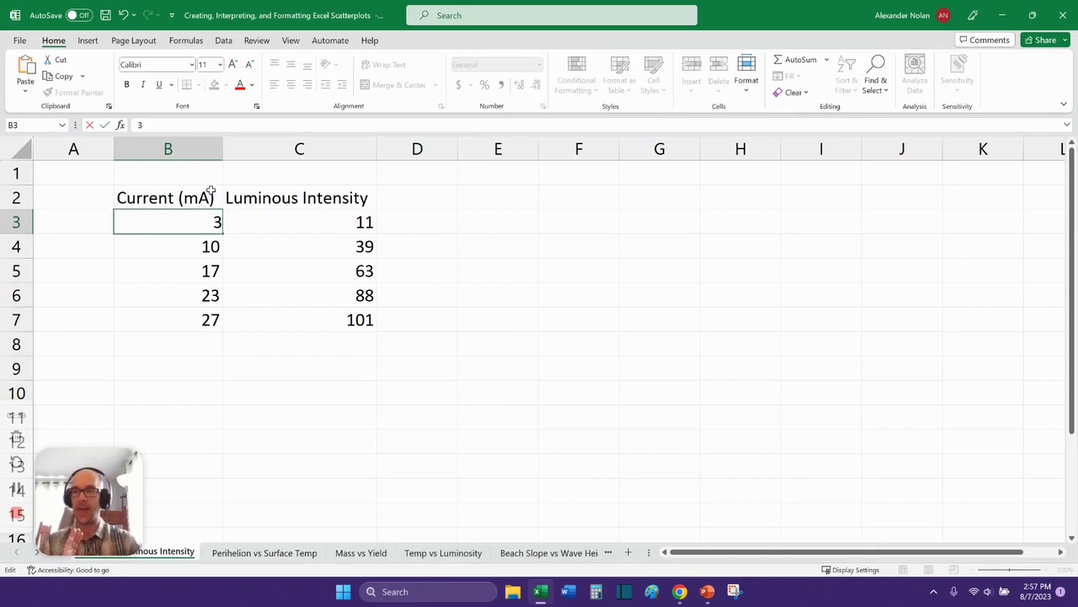
click(188, 271)
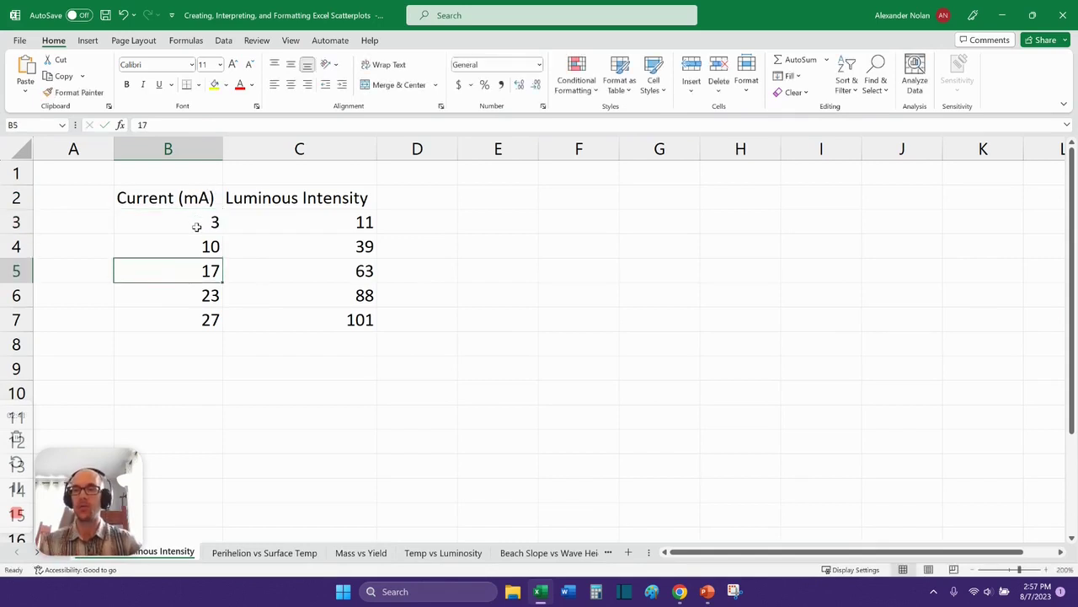
Insert a plain Scatter chart from the data range B2:C7, including both column headers
key(Up)
key(Up)
key(Up)
key(Right)
key(ctrl+shift+Down)
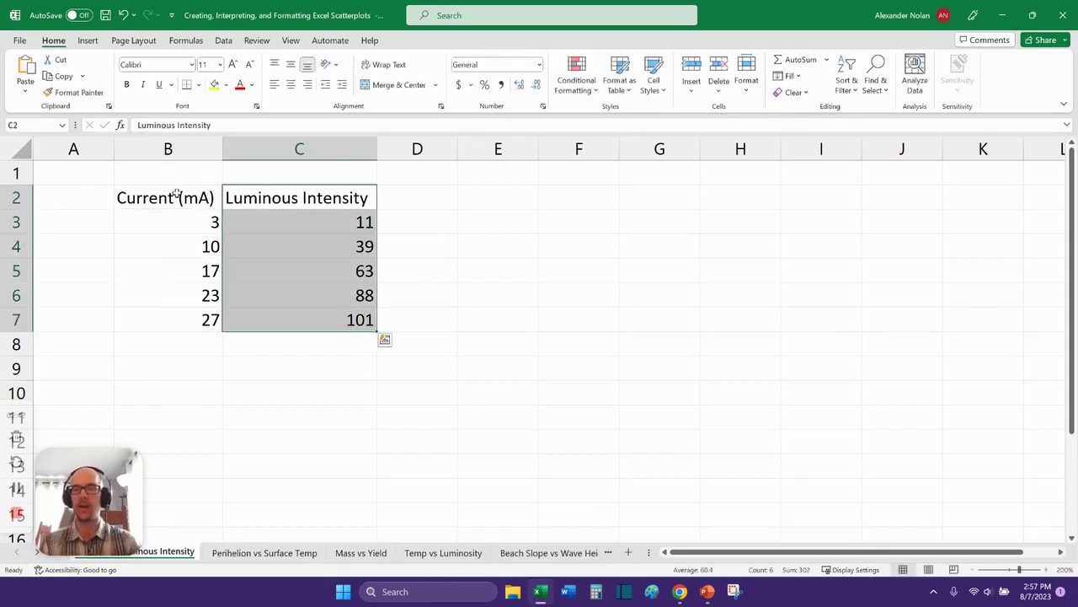
drag(157, 197, 292, 312)
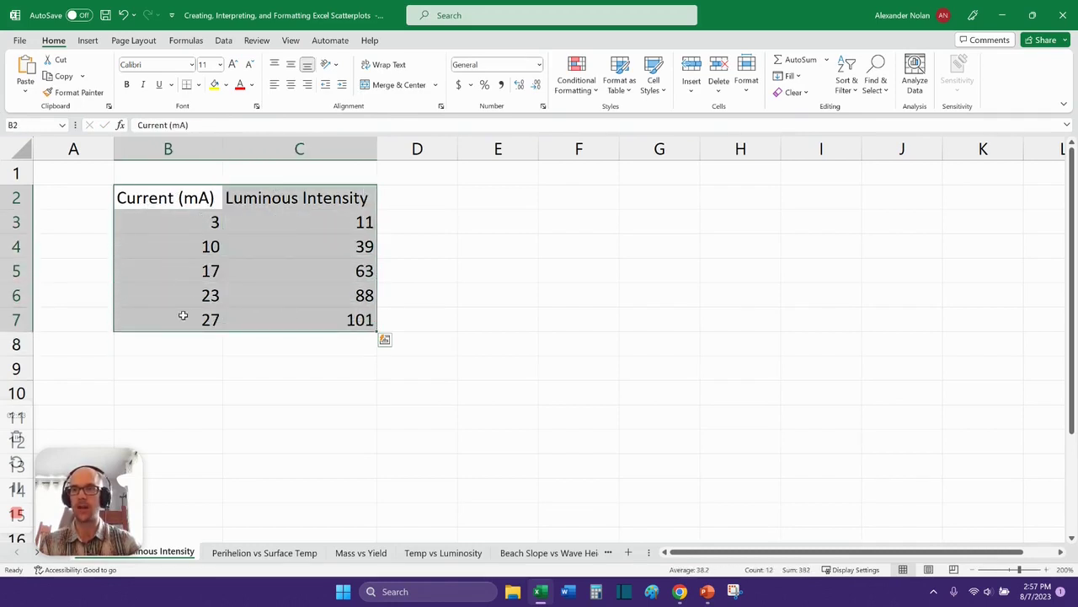
drag(157, 193, 312, 318)
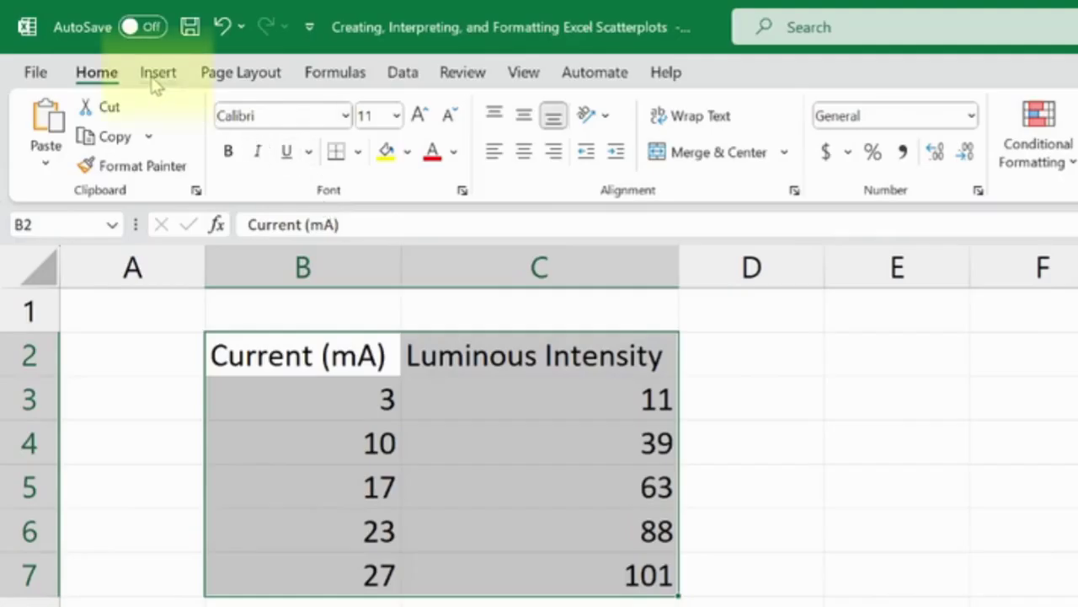
click(160, 80)
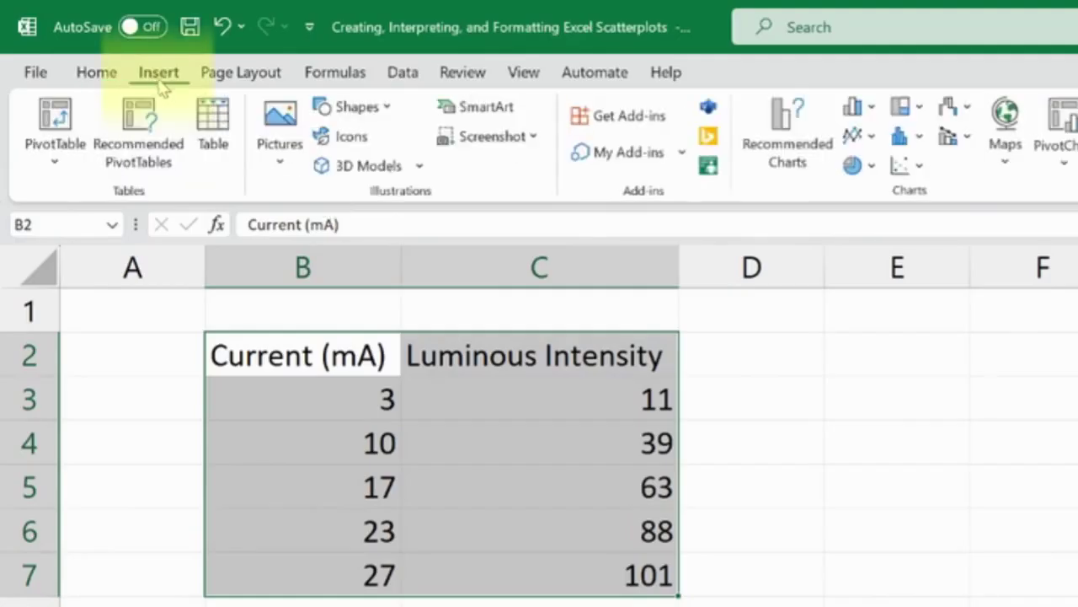
click(899, 167)
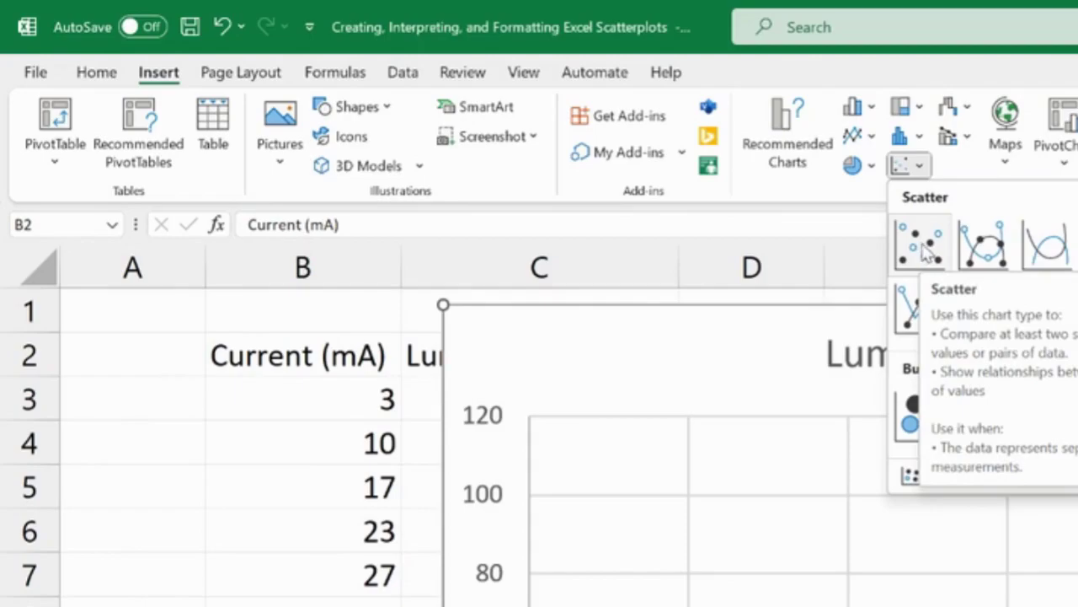
click(923, 252)
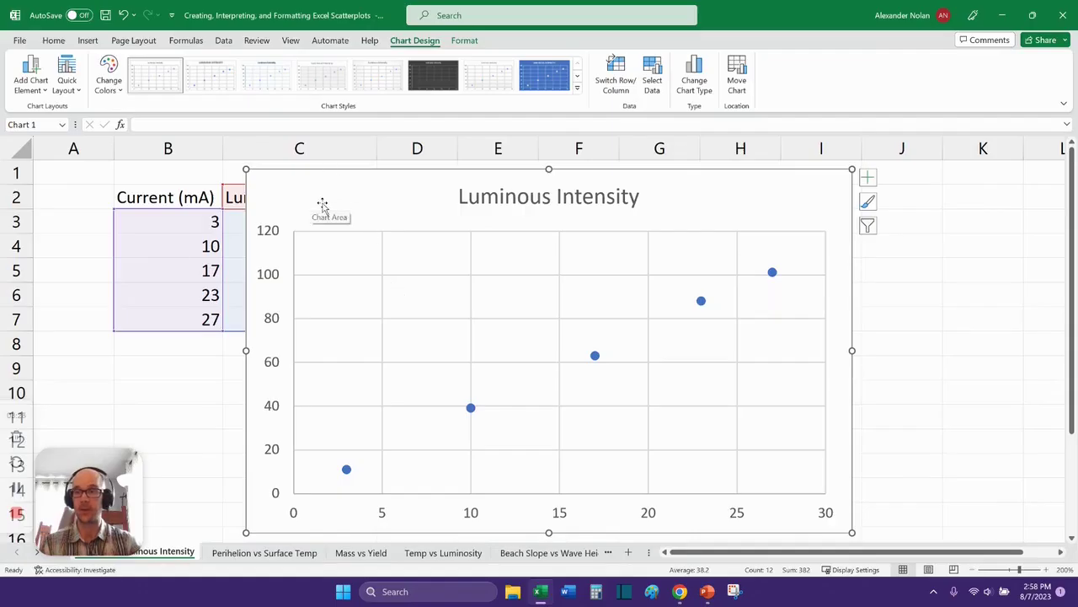
Move the scatter chart beside the data table so that it no longer covers column C
drag(327, 192, 471, 188)
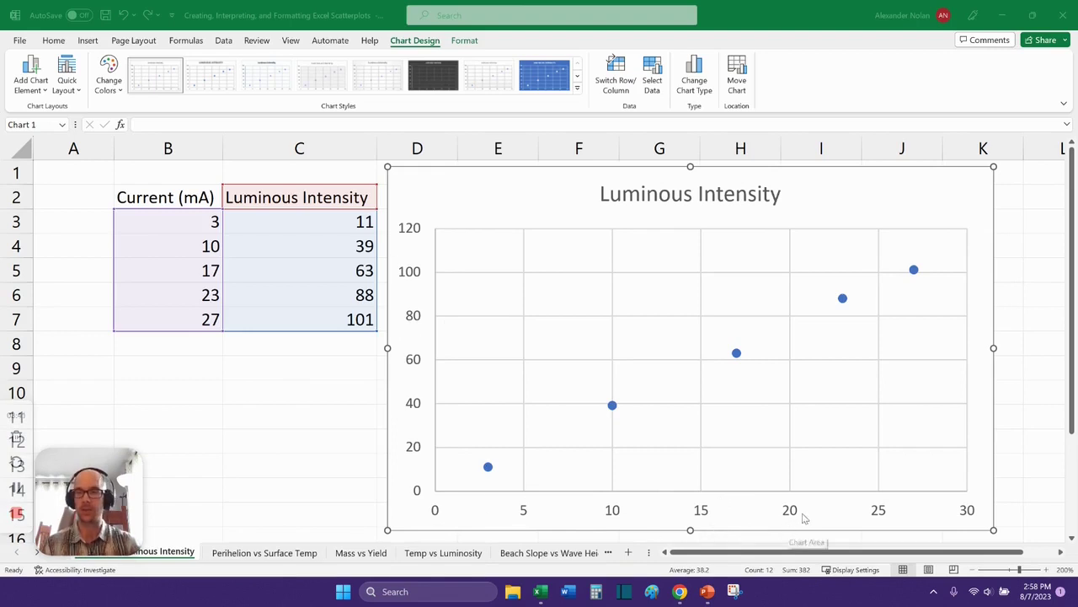
click(632, 195)
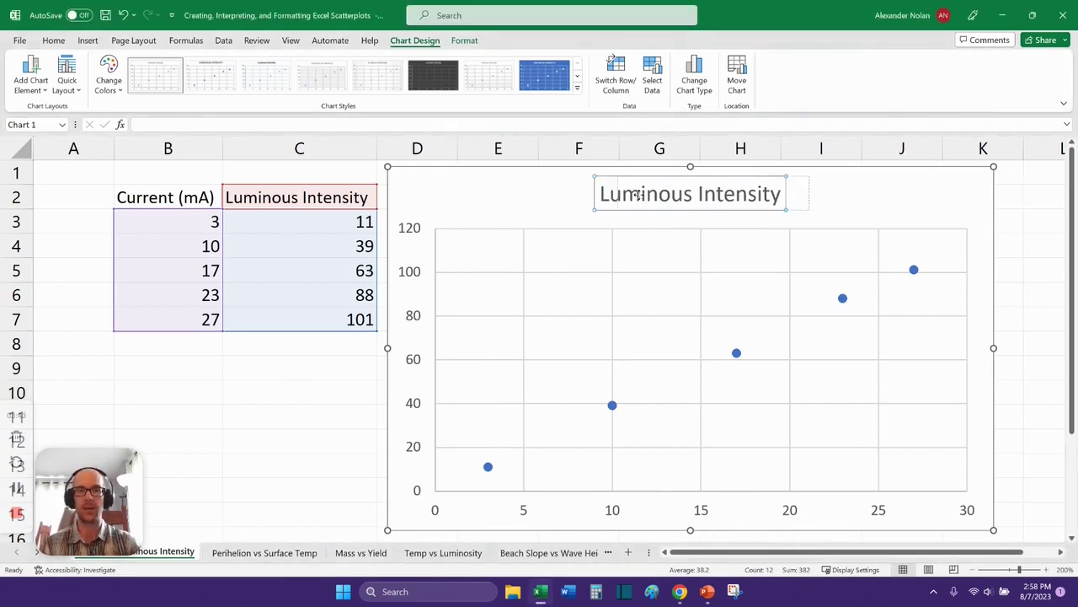
click(123, 15)
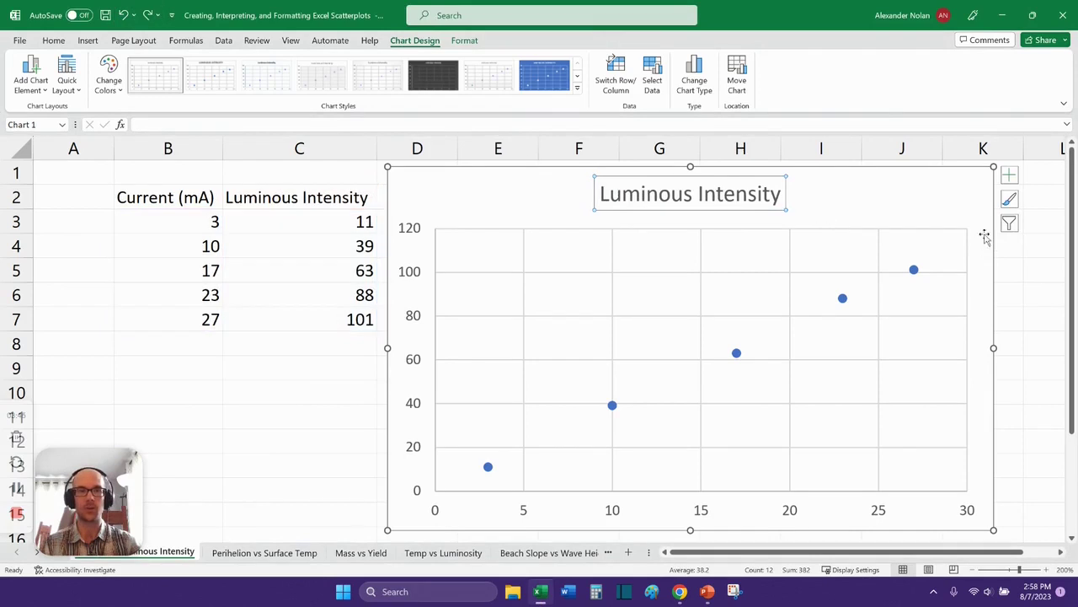
click(924, 175)
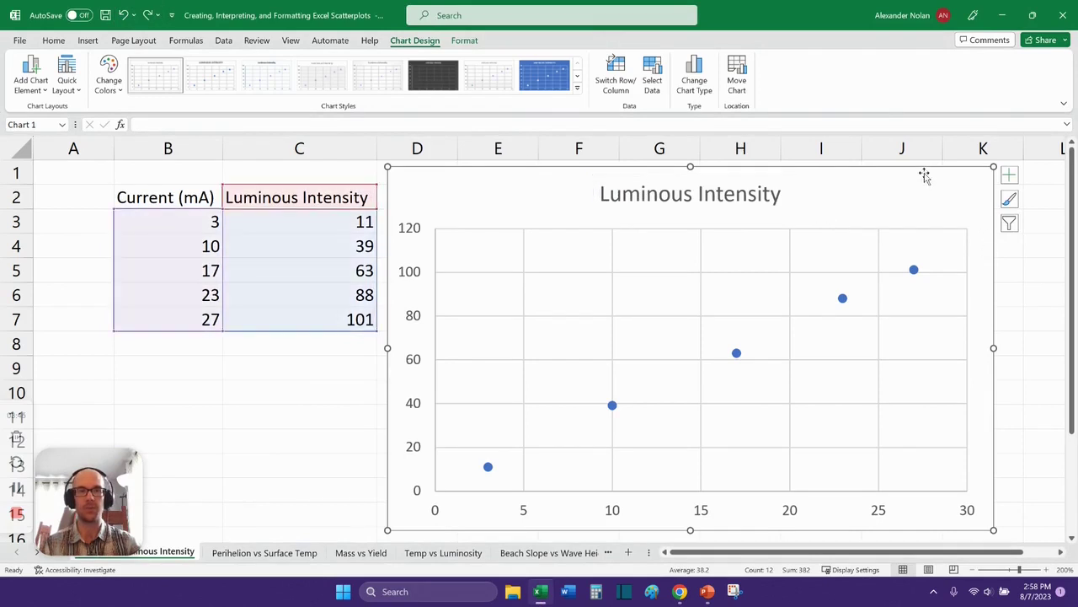
Add axis titles to both axes of the scatter chart
click(1009, 177)
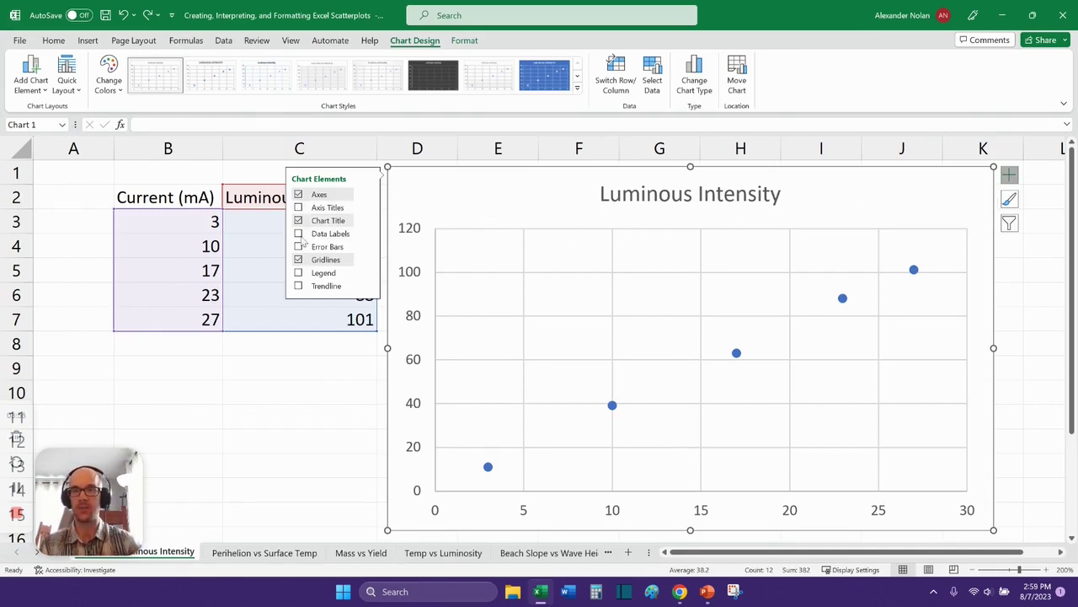
click(298, 208)
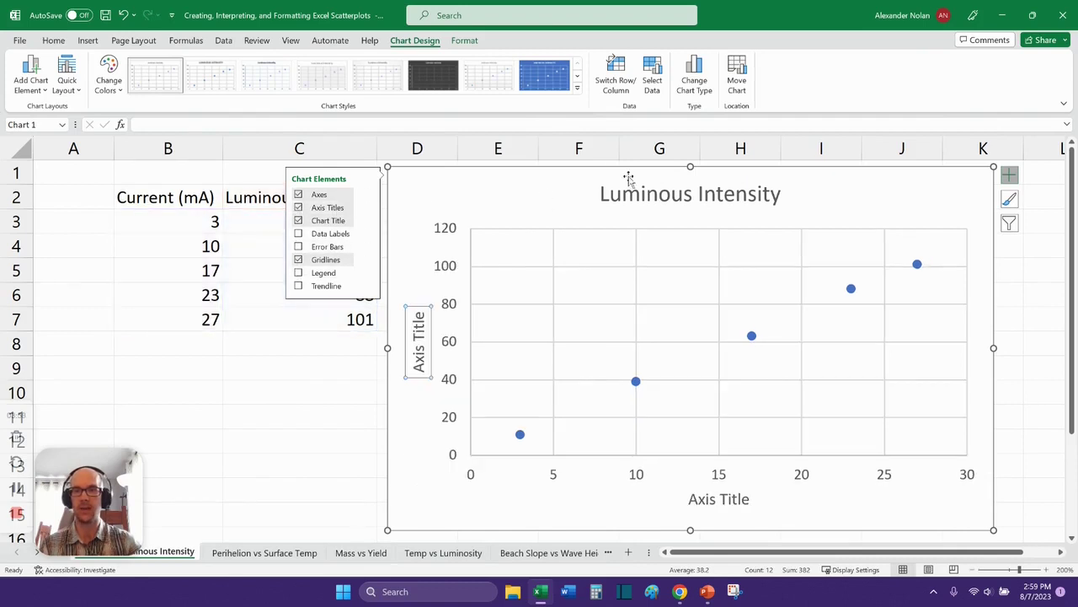
click(501, 189)
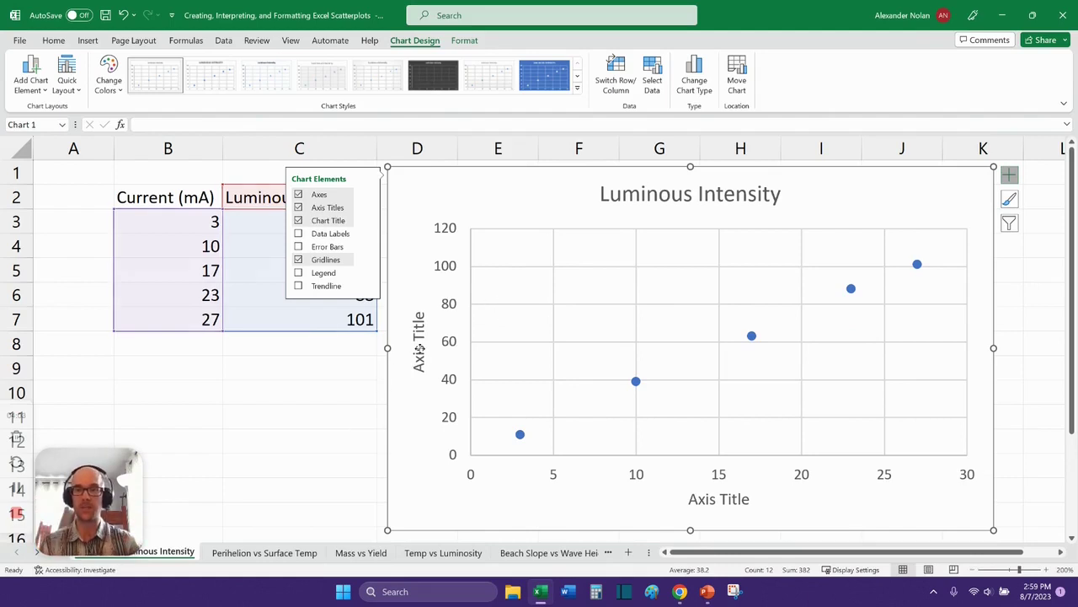
Set the vertical axis title to "Luminous Intensity" and the horizontal axis title to "Current (mA)"
click(404, 364)
click(703, 495)
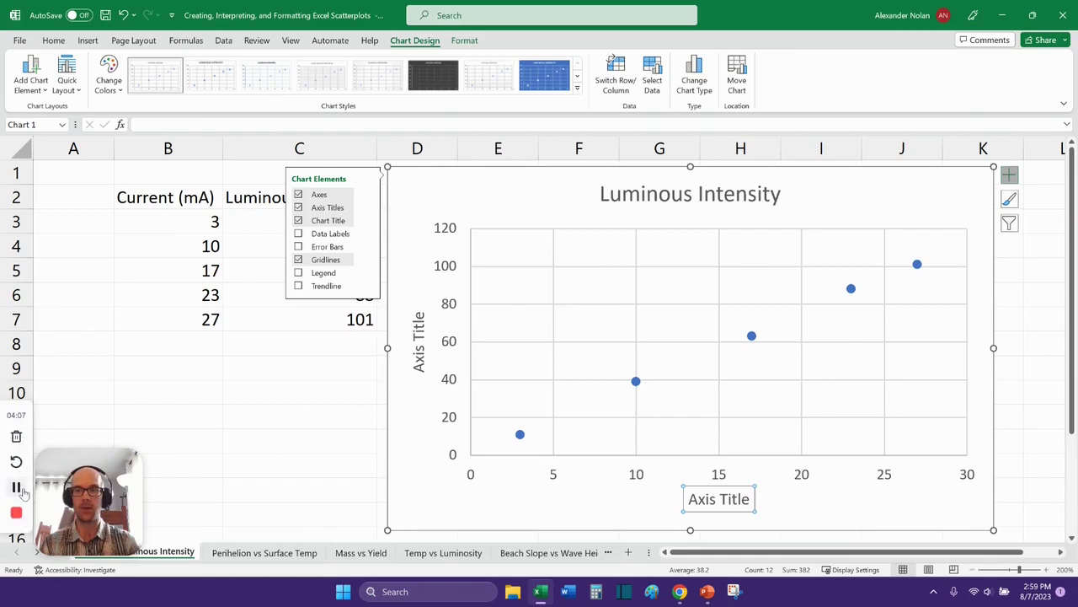
click(17, 488)
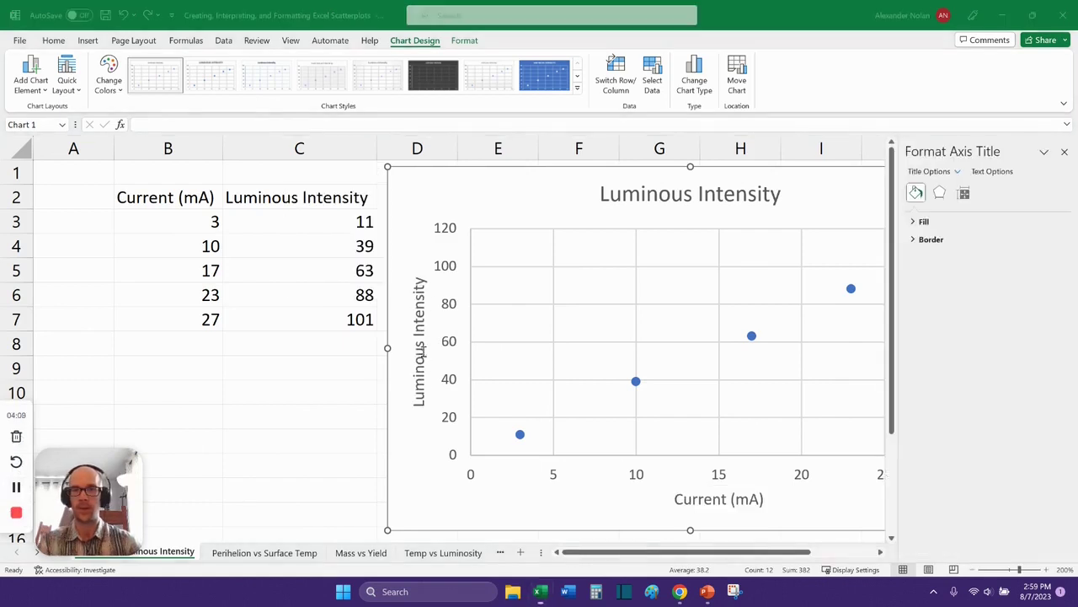
click(740, 498)
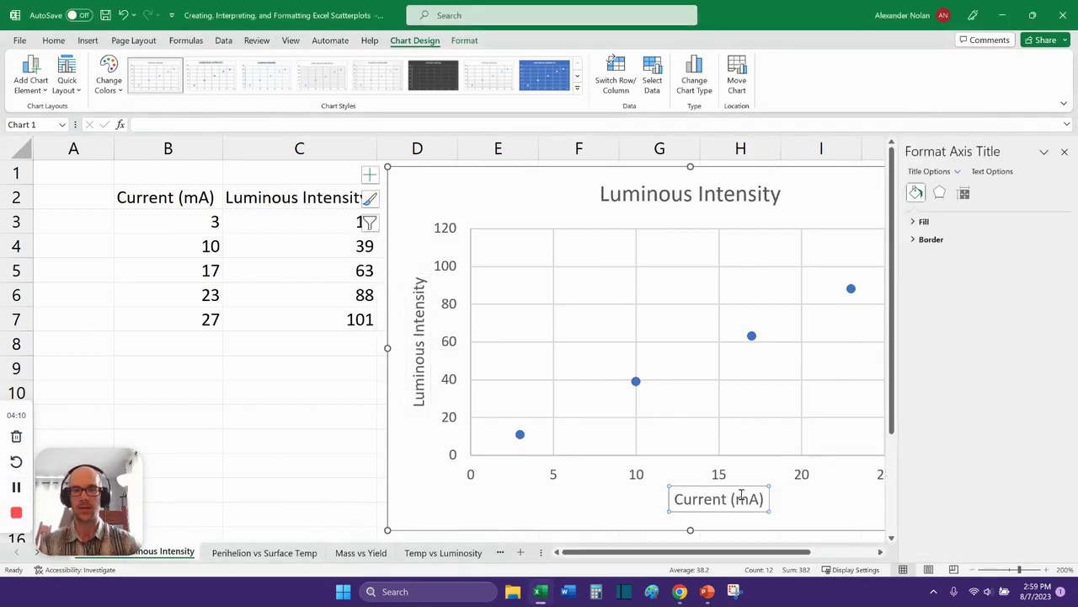
click(1064, 154)
Replace the chart title with "Current vs Luminous Intensity in a LED"
click(623, 196)
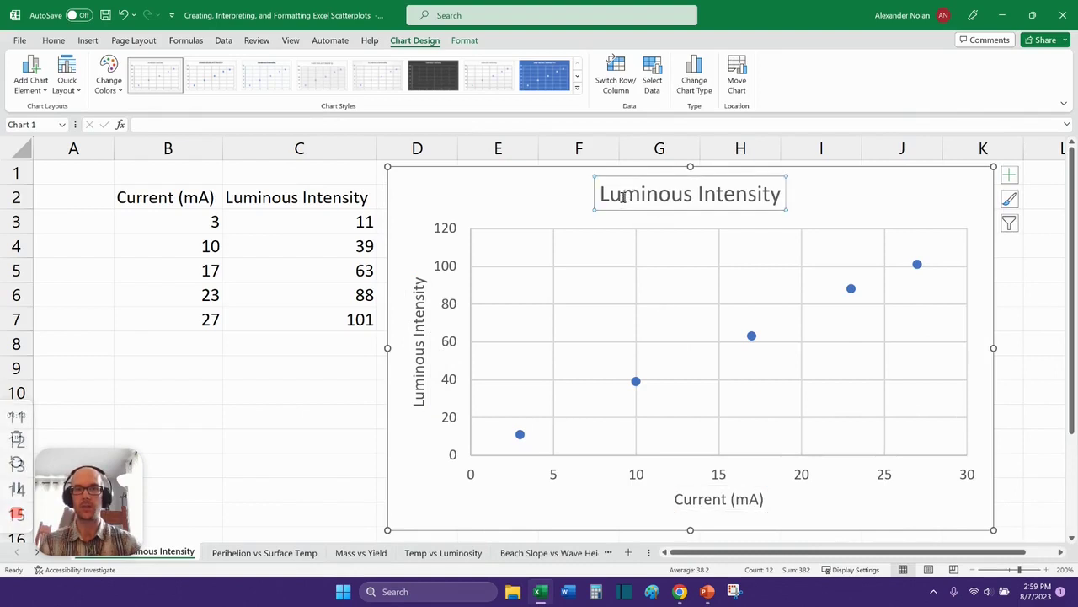
double_click(625, 197)
click(640, 201)
key(ctrl+shift+Right)
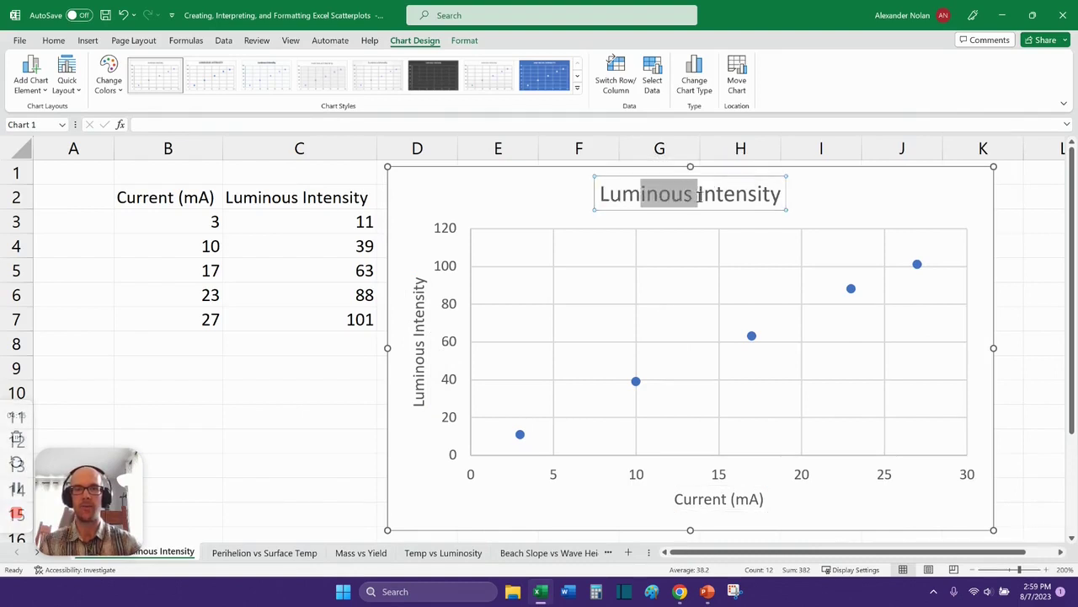
key(Left)
triple_click(613, 196)
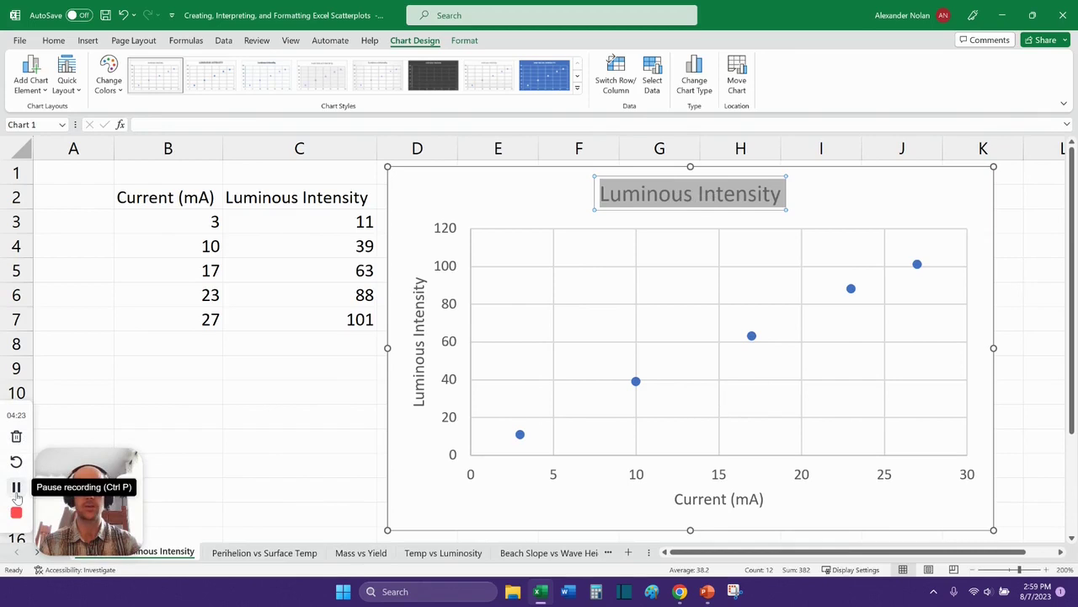
click(16, 487)
text(Current vs Luminous Intensity in a LED)
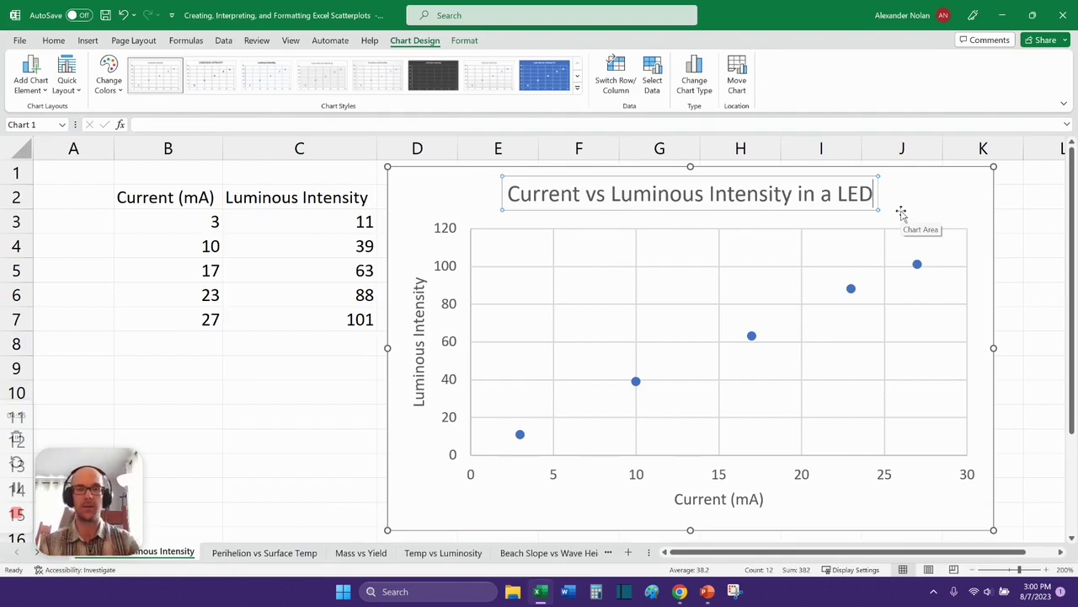
Add a linear trendline to the Luminous Intensity data series in the scatter chart
click(754, 341)
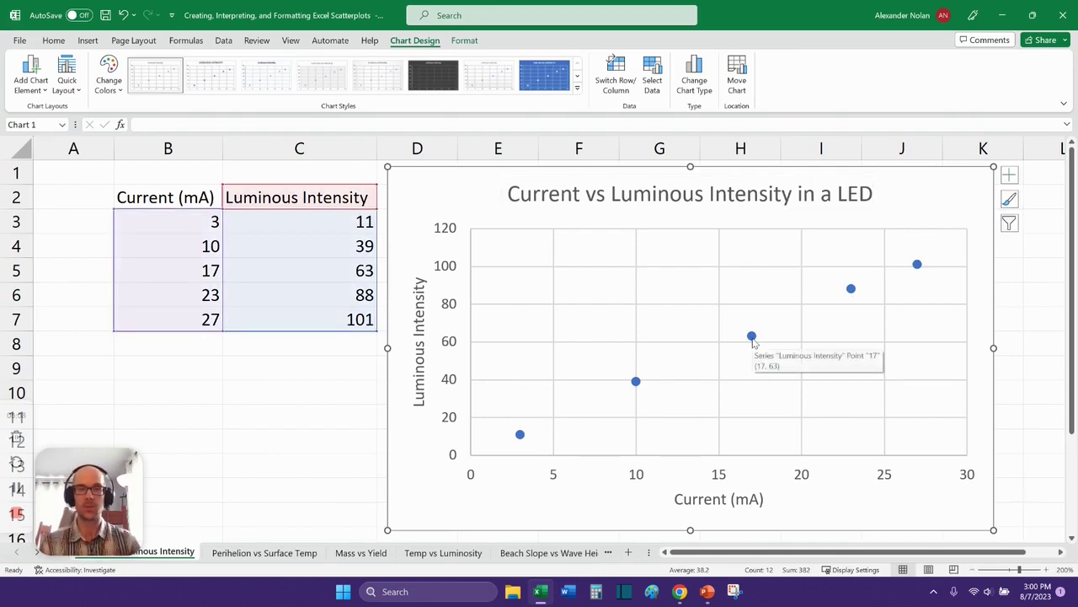
right_click(753, 338)
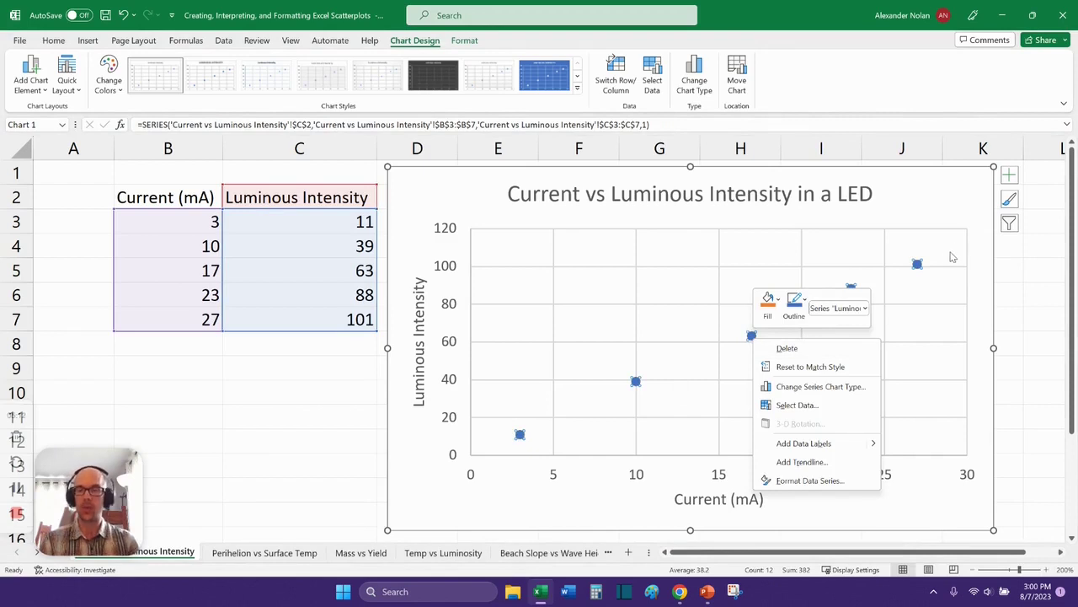
click(801, 462)
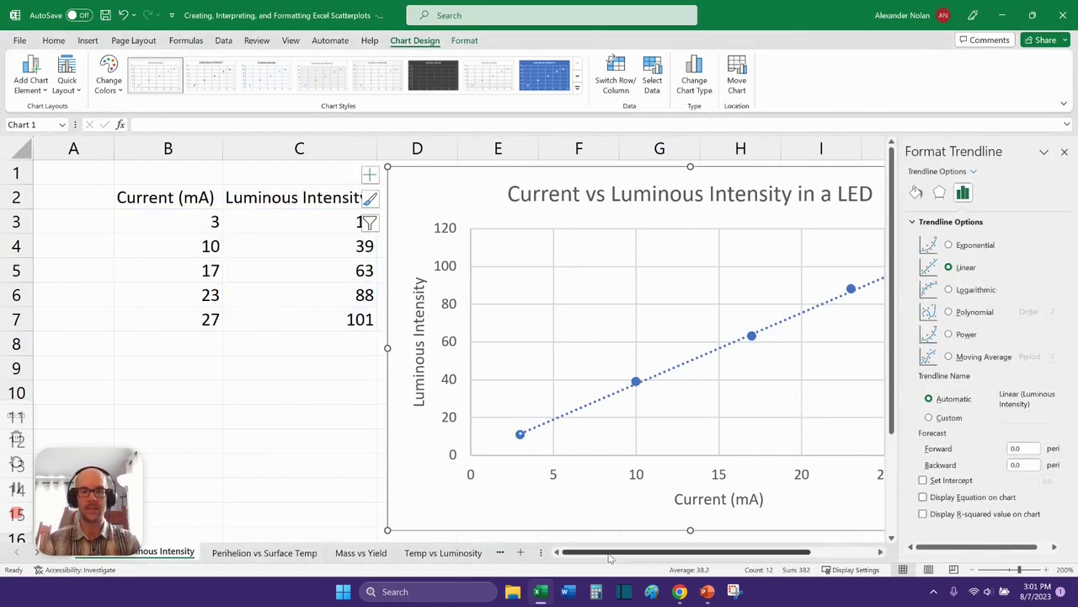
Display the trendline's equation and R-squared value on the chart
drag(612, 553, 669, 552)
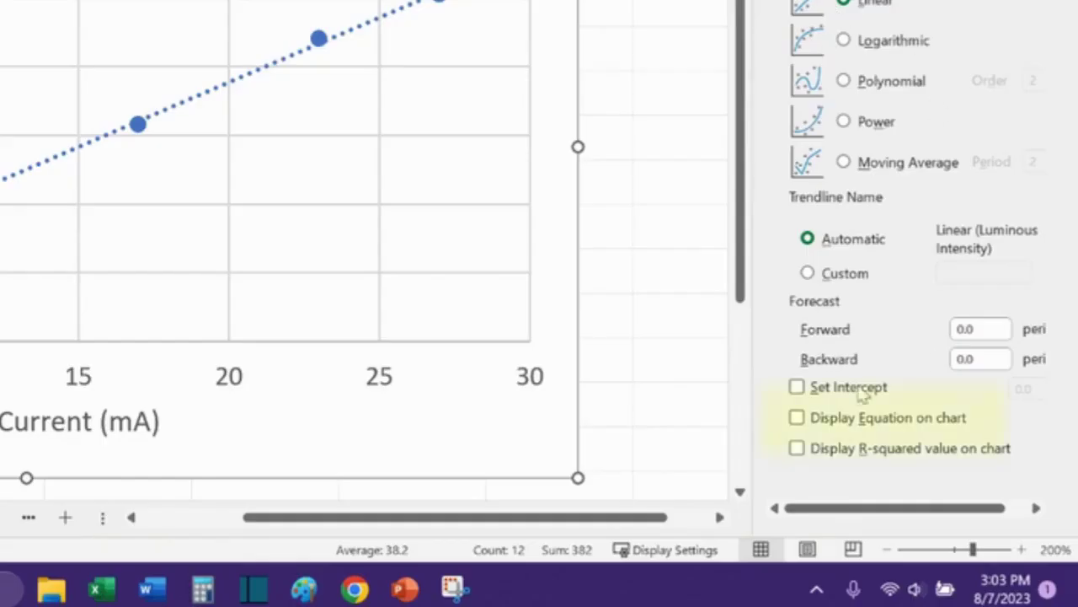
click(797, 419)
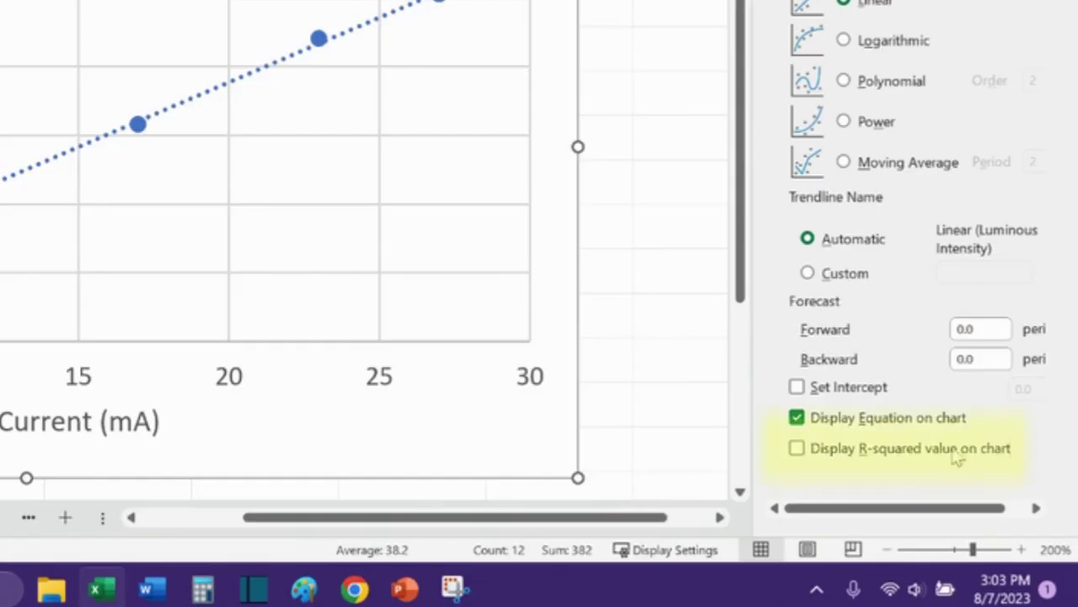
click(796, 448)
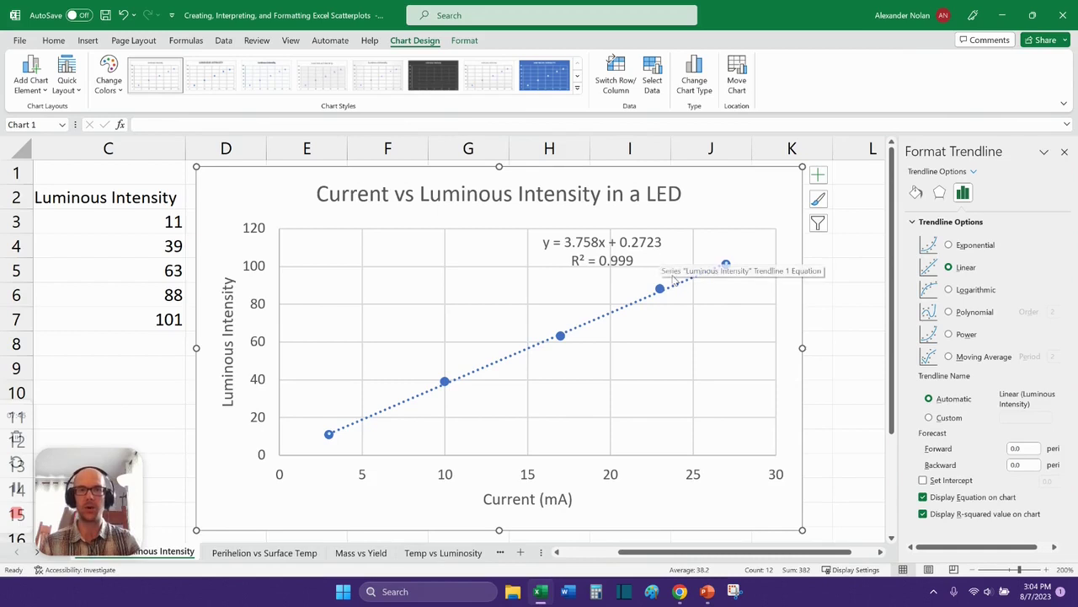
mouse_move(29, 446)
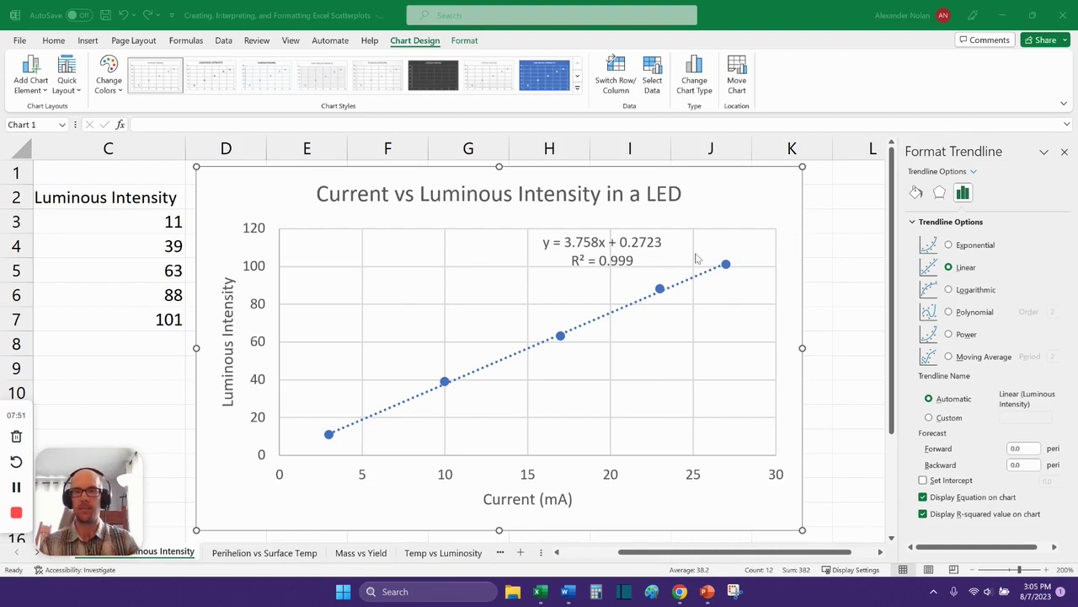
Change the font of all text in the chart to Cambria
click(789, 189)
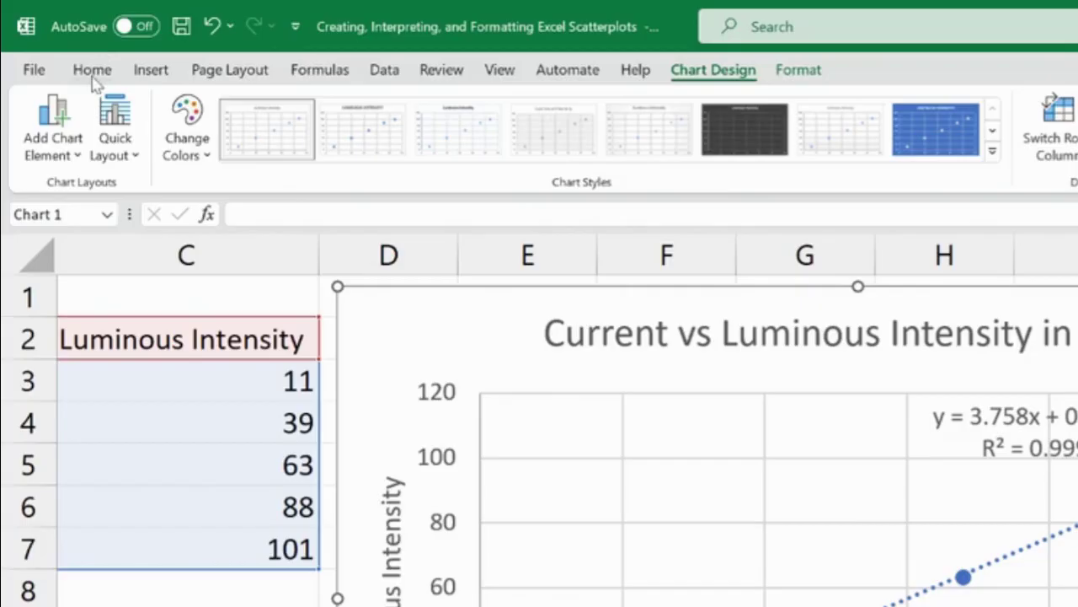
click(53, 40)
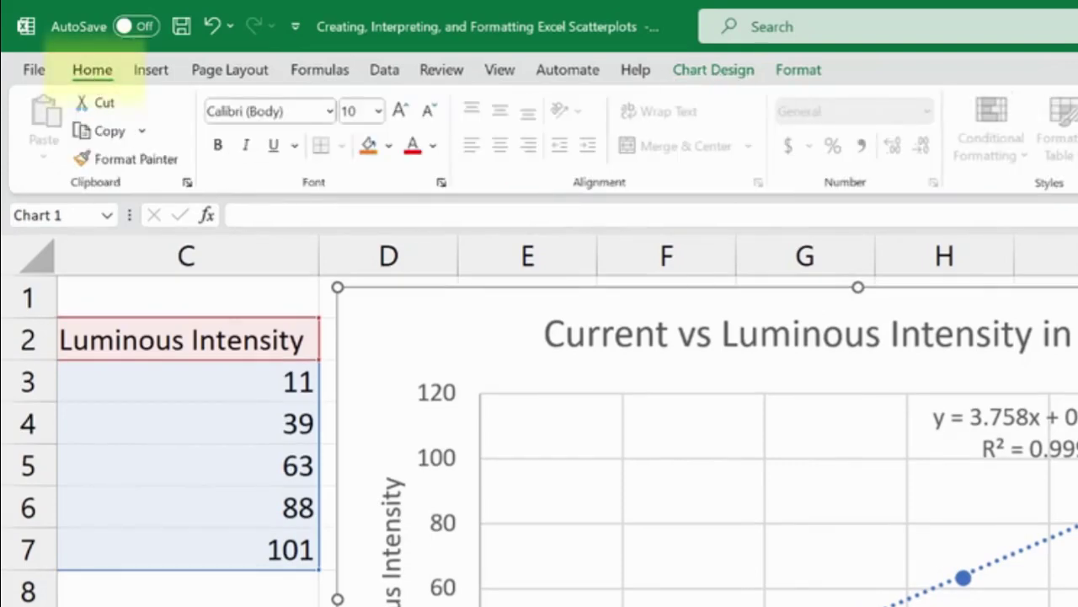
click(330, 111)
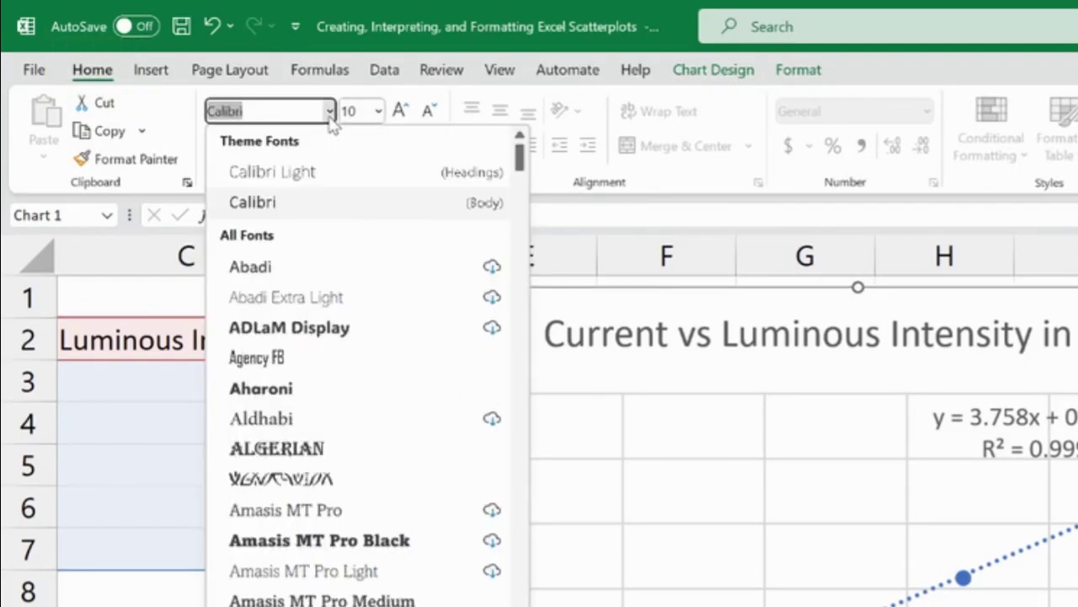
scroll(397, 416, down, 5)
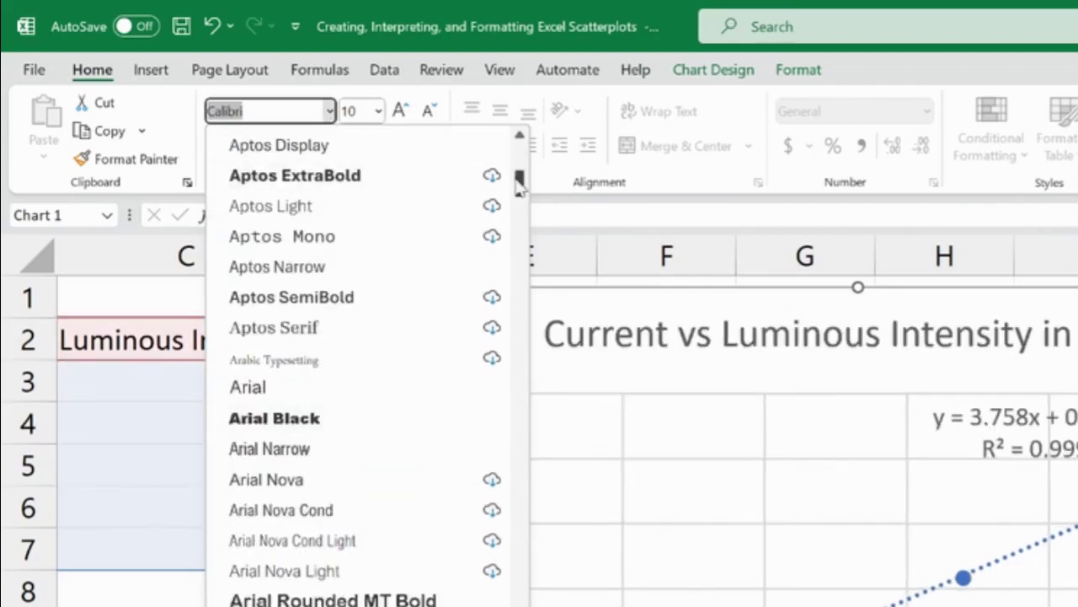
drag(520, 184, 522, 287)
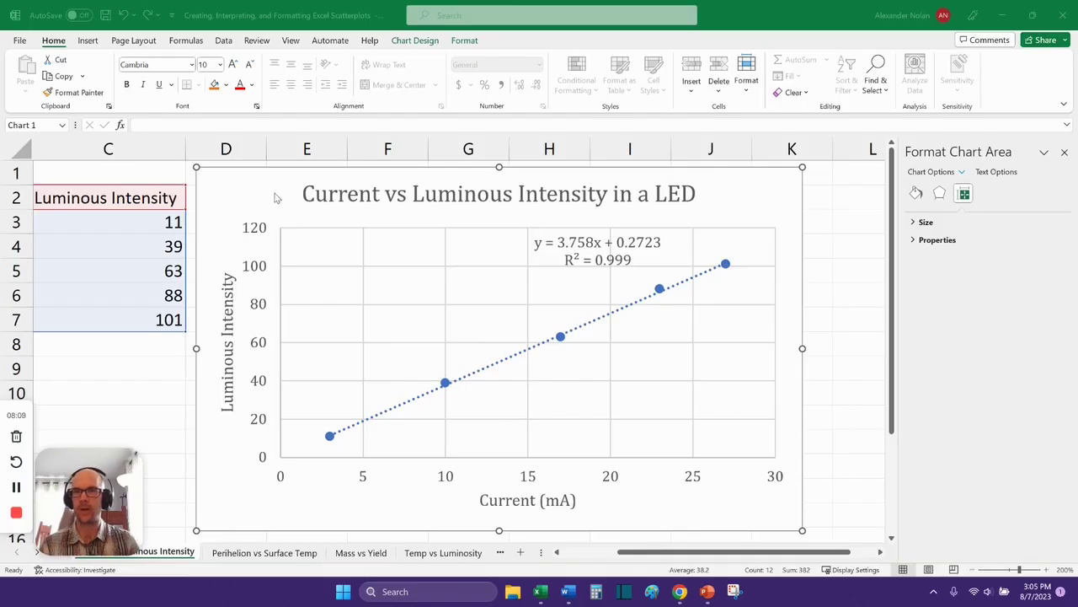
Set the font color of all chart text to black
click(273, 197)
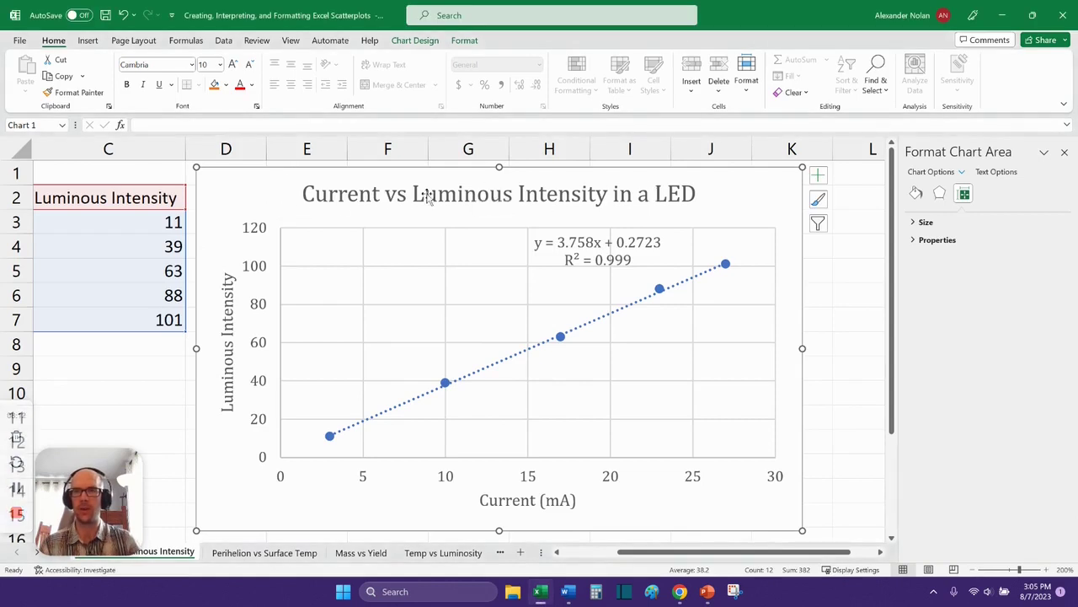
click(252, 85)
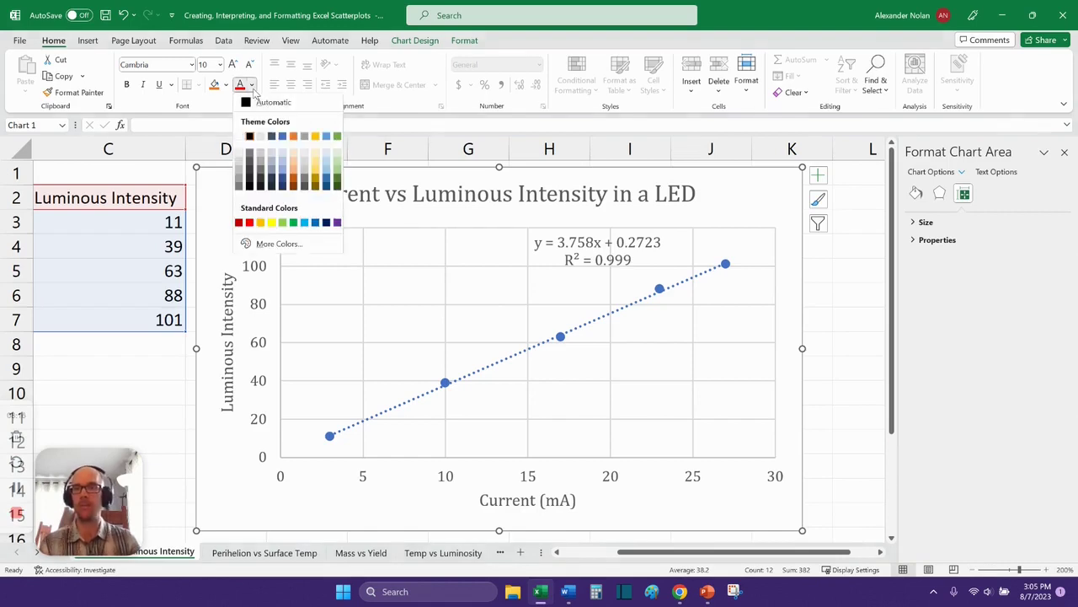
click(250, 138)
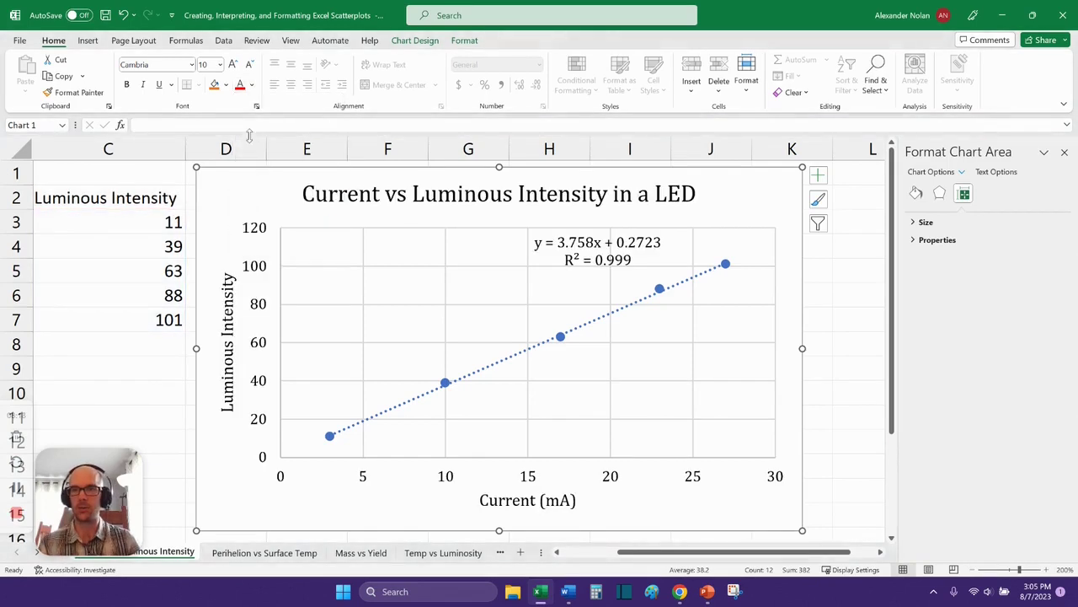
click(354, 199)
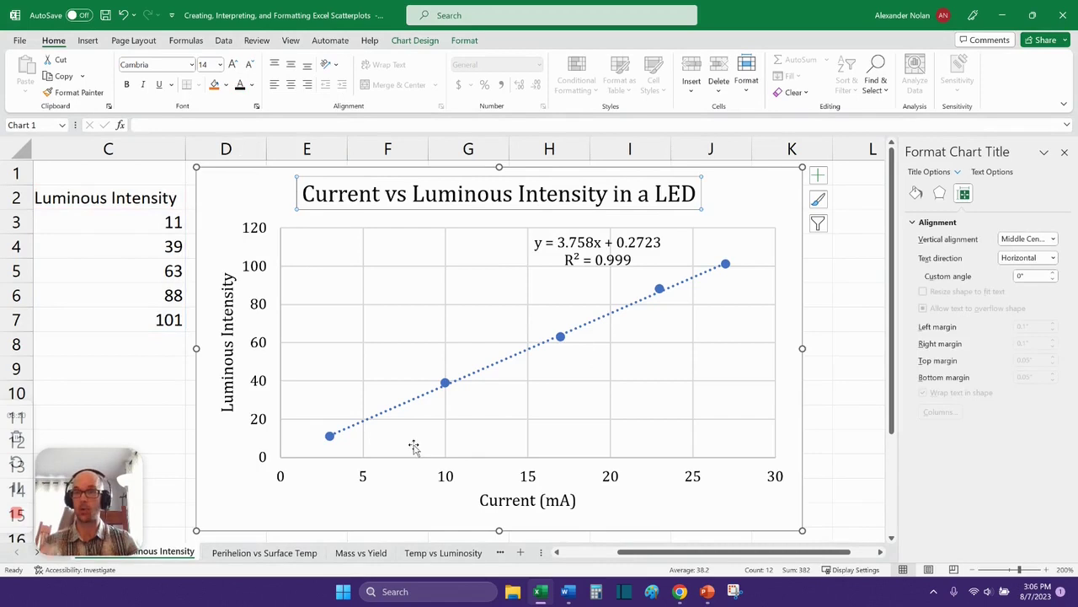
Set the overall chart text to size 12 with the whole chart area selected
click(253, 186)
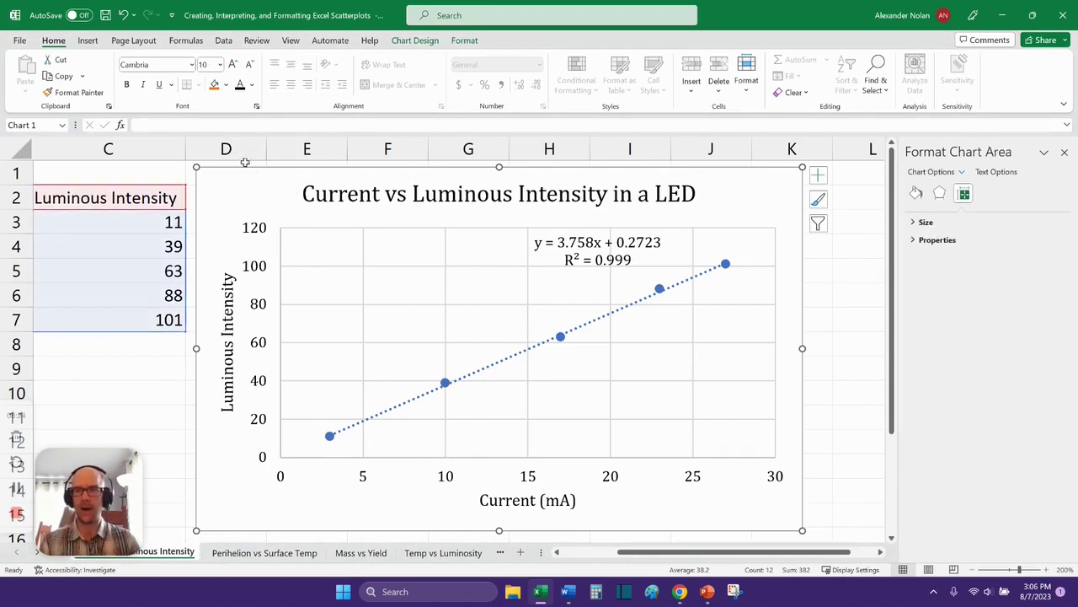
click(234, 66)
click(234, 66)
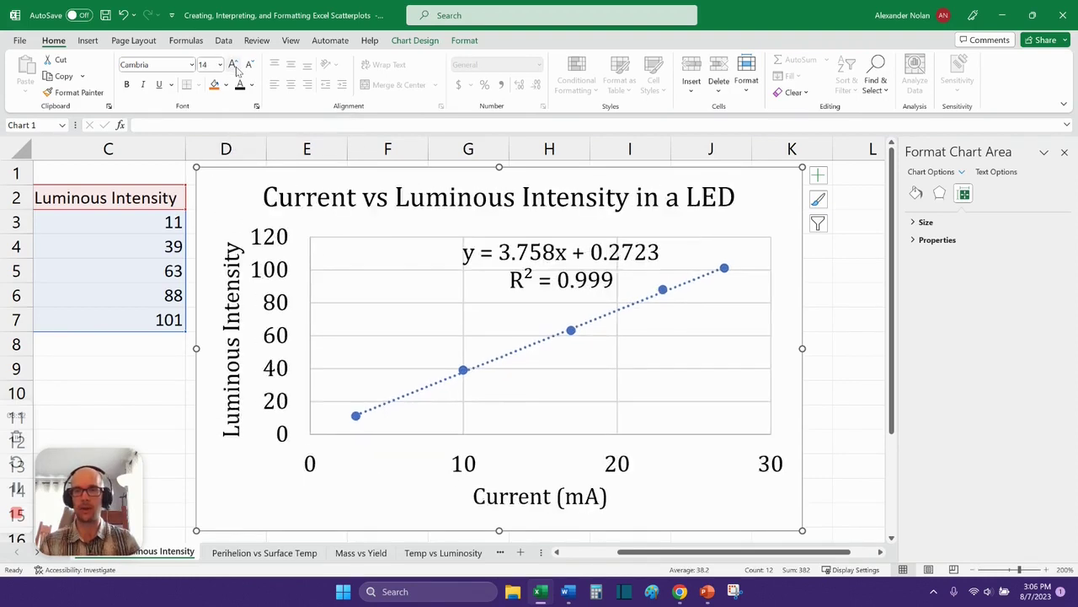
click(250, 65)
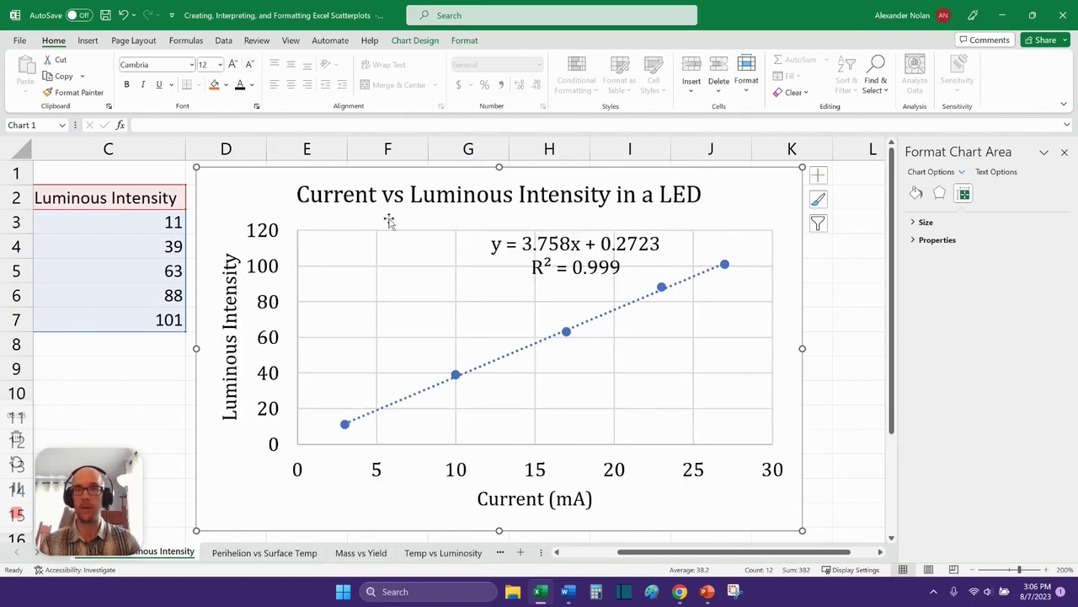
Enlarge the chart title to size 16, reposition it above the plot, and make it bold
click(367, 195)
drag(362, 177, 381, 178)
click(239, 67)
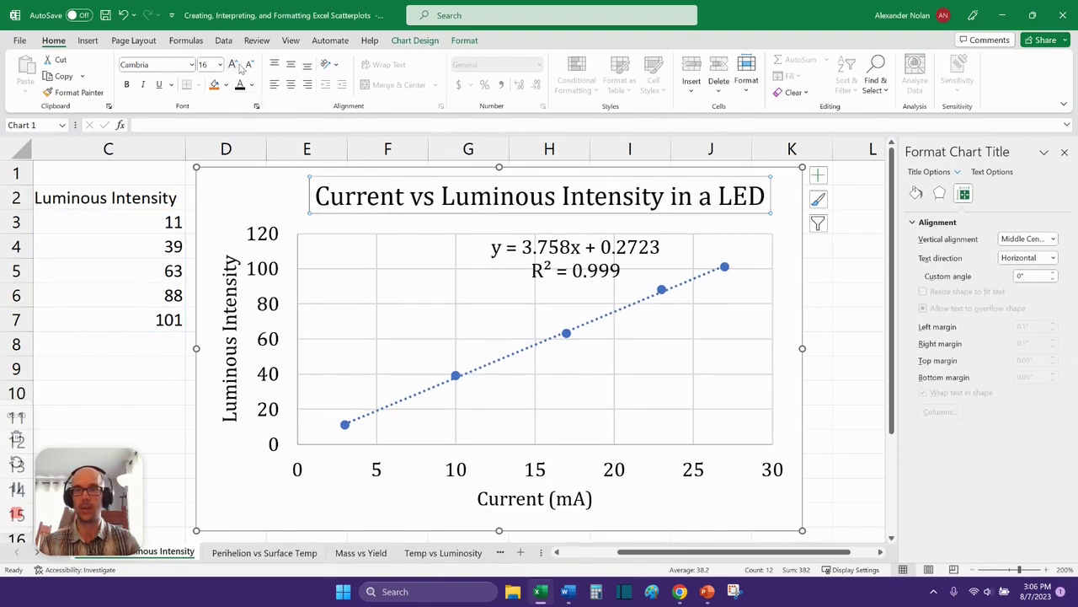
drag(336, 214, 310, 210)
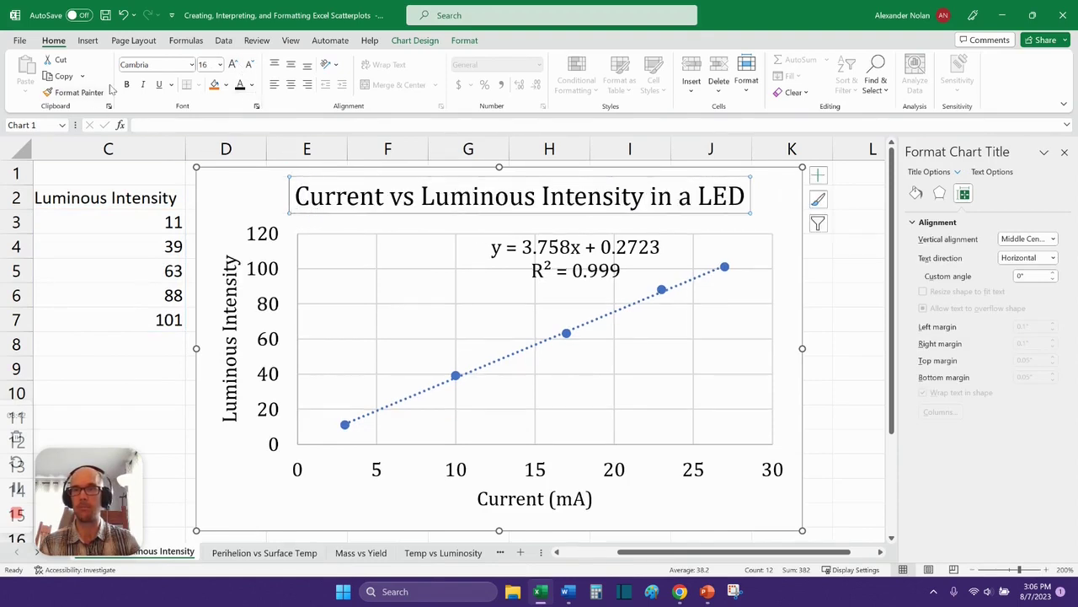
click(127, 84)
click(746, 232)
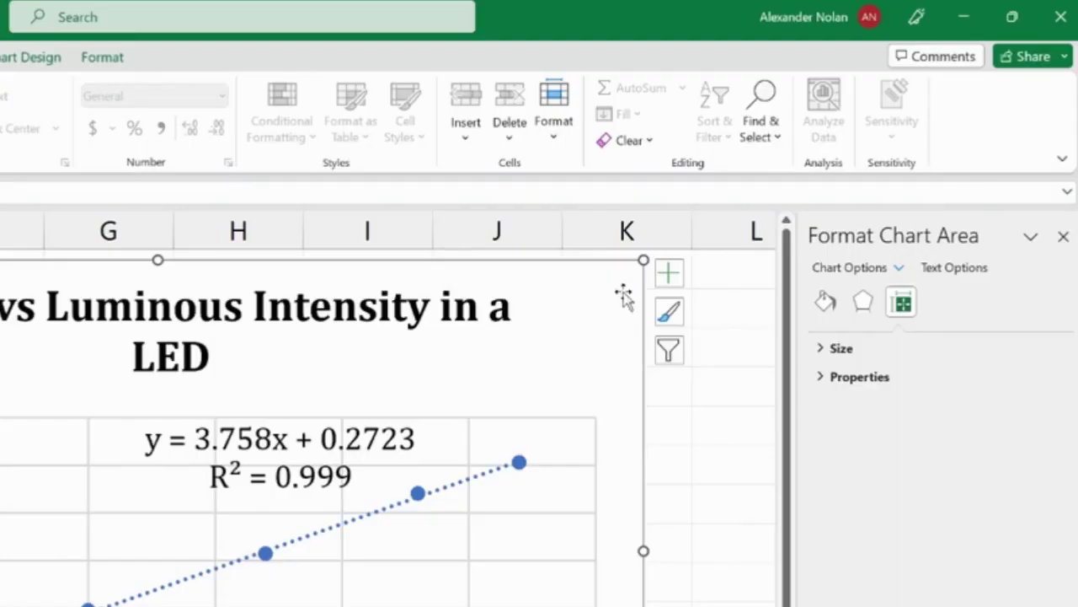
Copy the whole chart and switch to the PowerPoint presentation
right_click(625, 322)
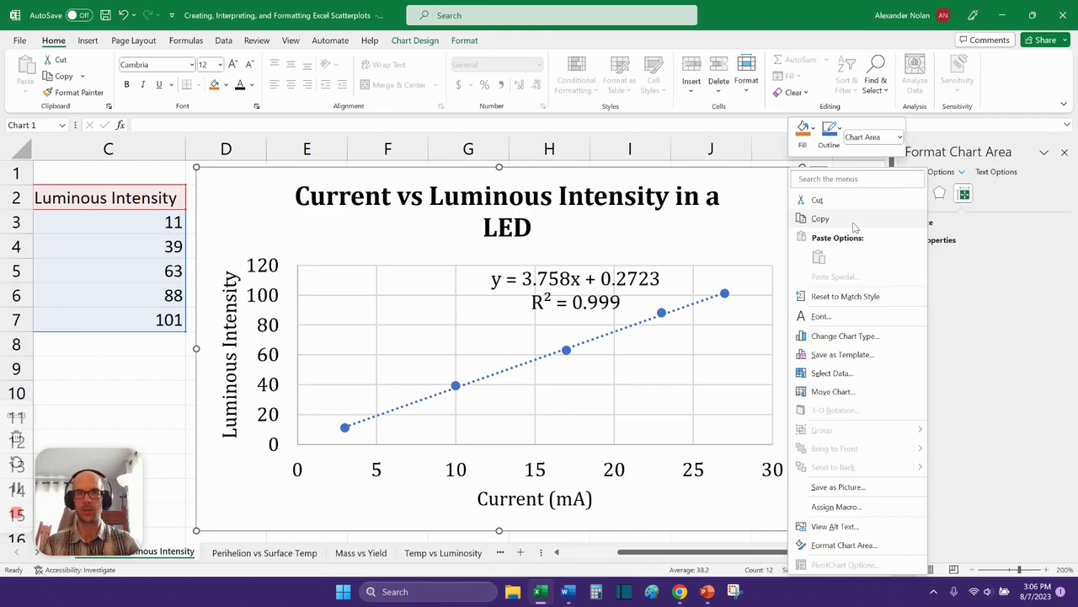
click(854, 226)
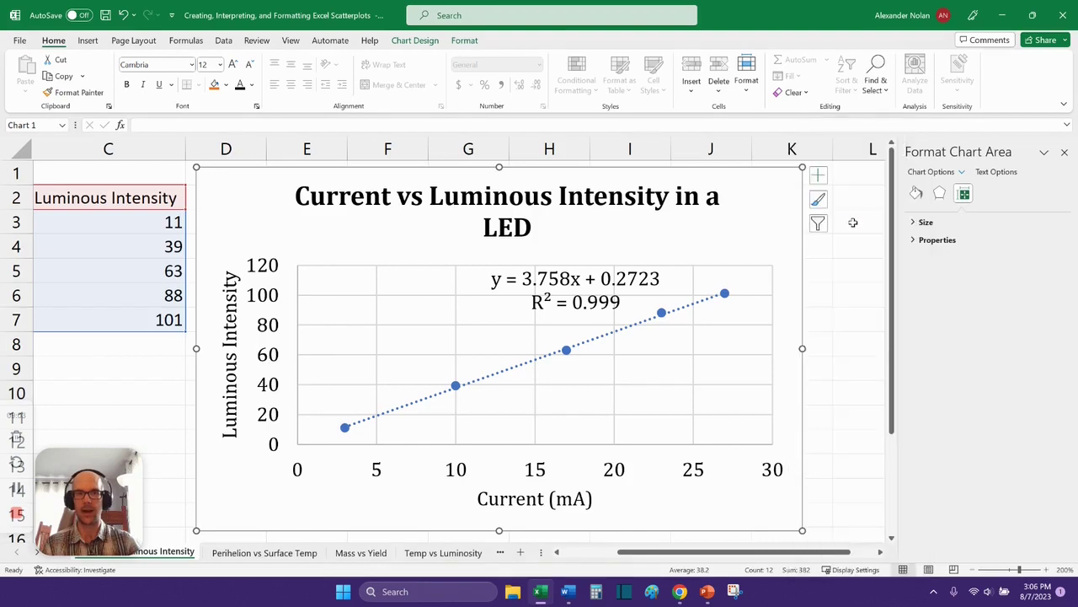
click(709, 592)
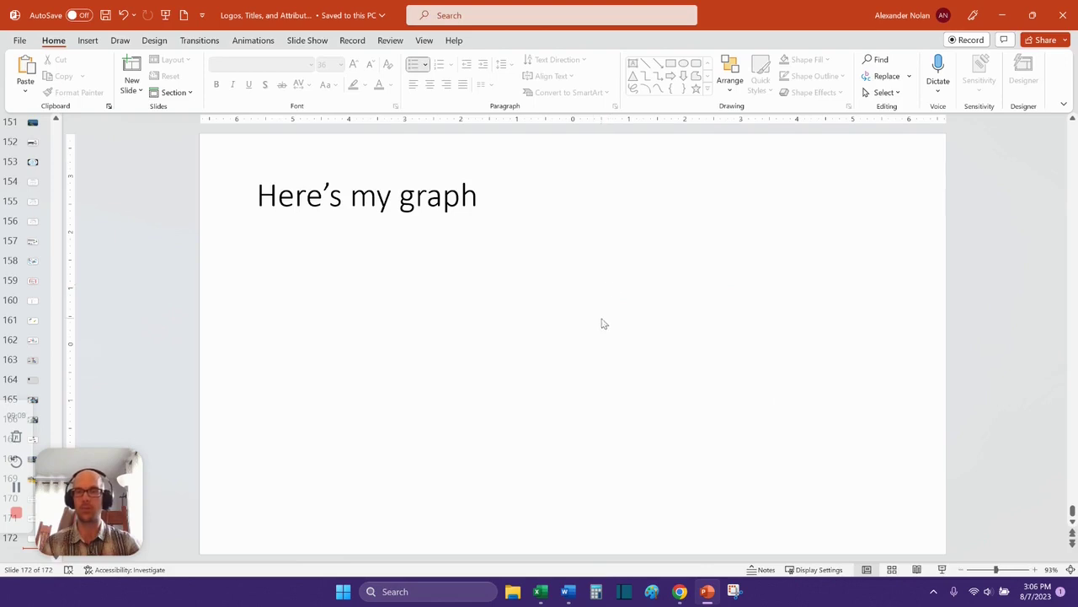
Paste the copied chart as a picture onto the "Here's my graph" slide
right_click(474, 358)
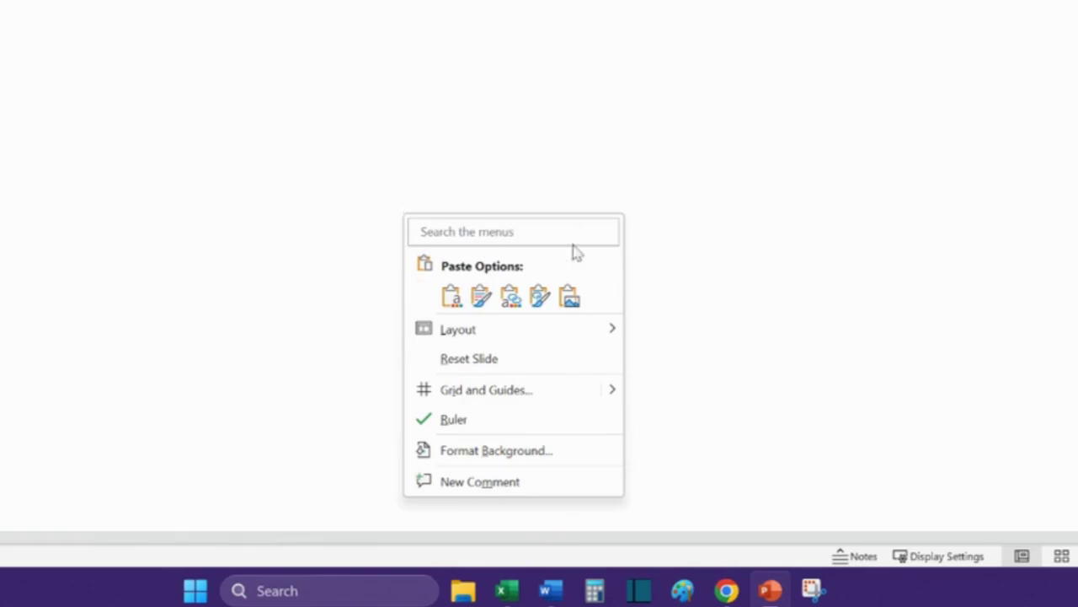
click(569, 301)
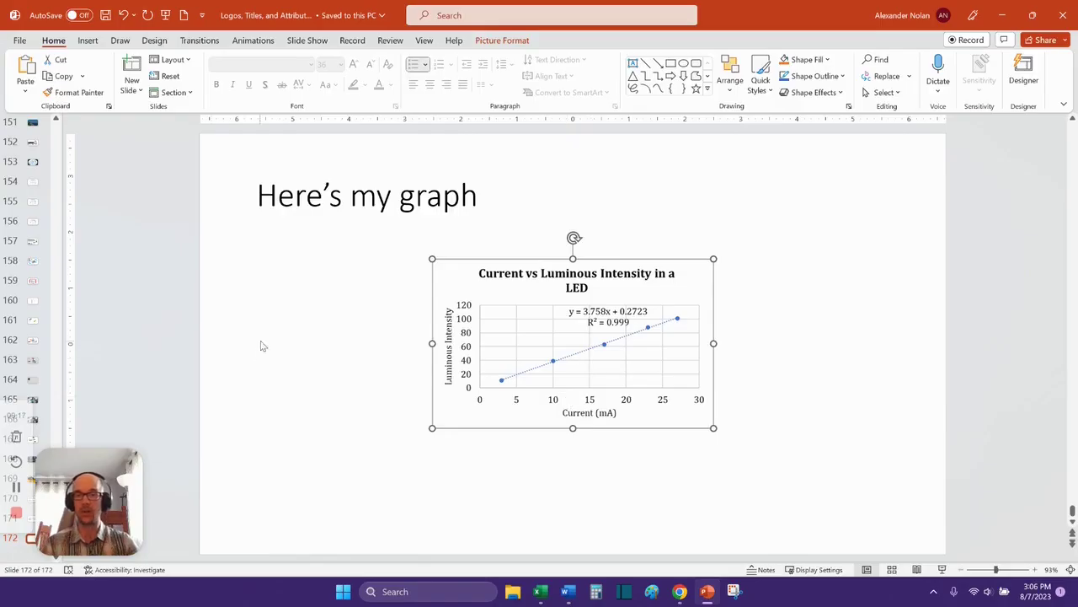
right_click(233, 180)
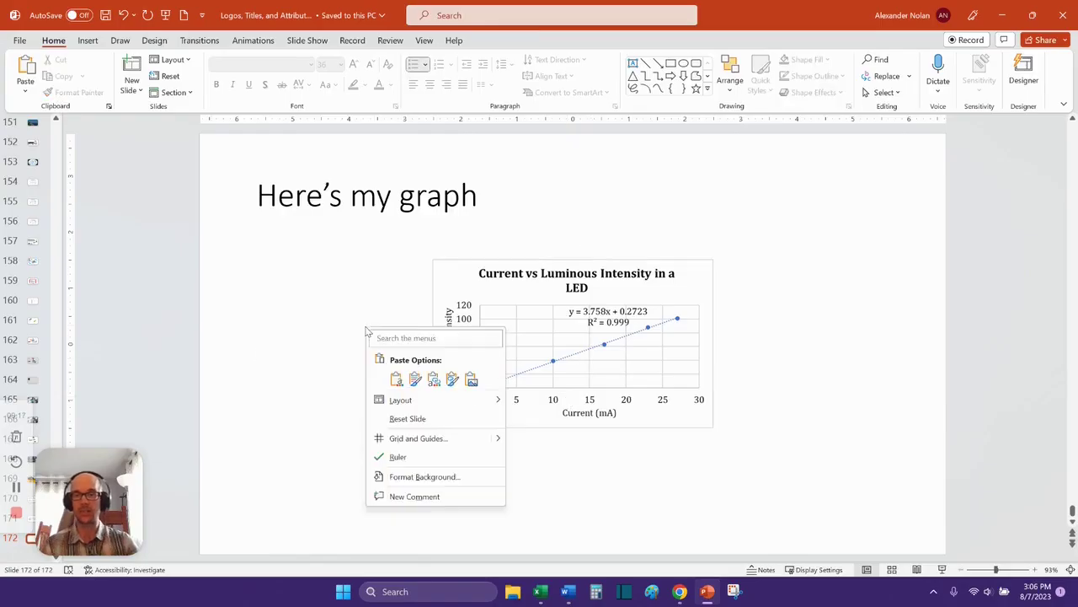
click(472, 381)
Try moving and enlarging the chart picture below the slide title, and delete it from the slide
drag(513, 360, 423, 320)
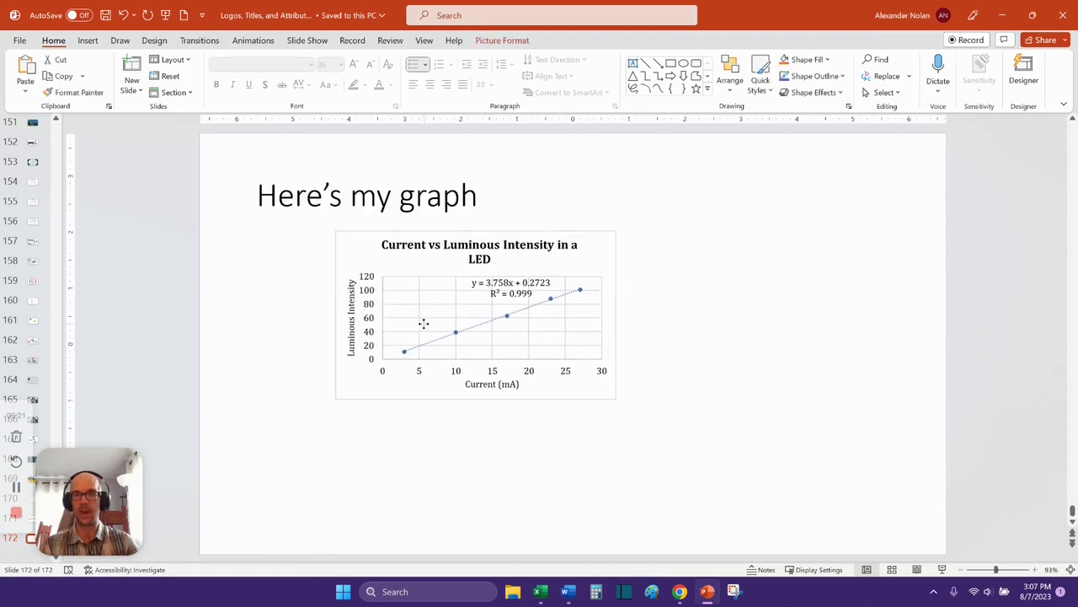
drag(616, 399, 835, 527)
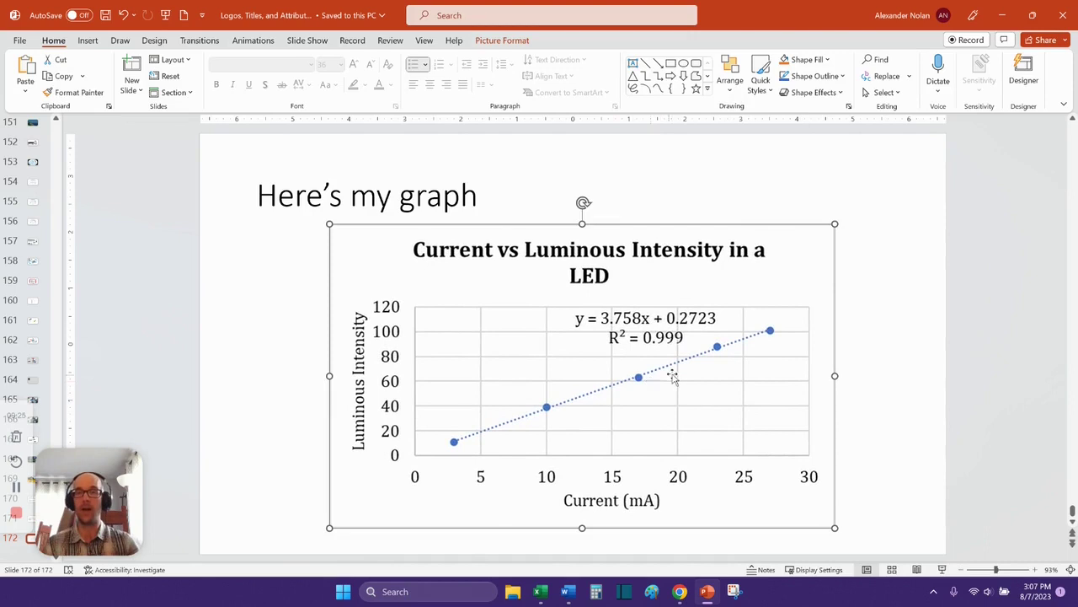
double_click(667, 371)
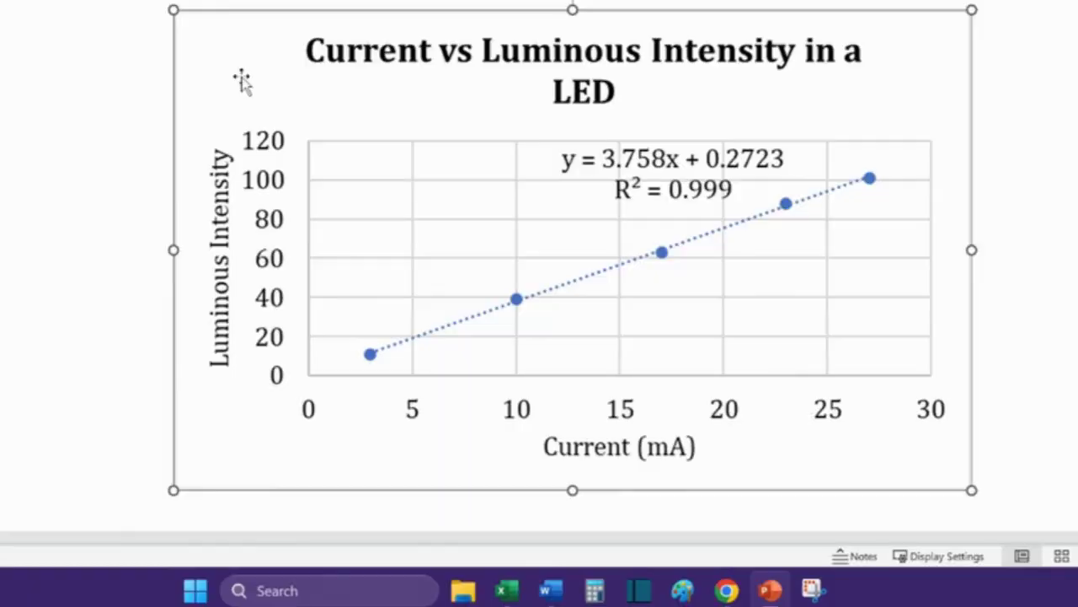
key(Delete)
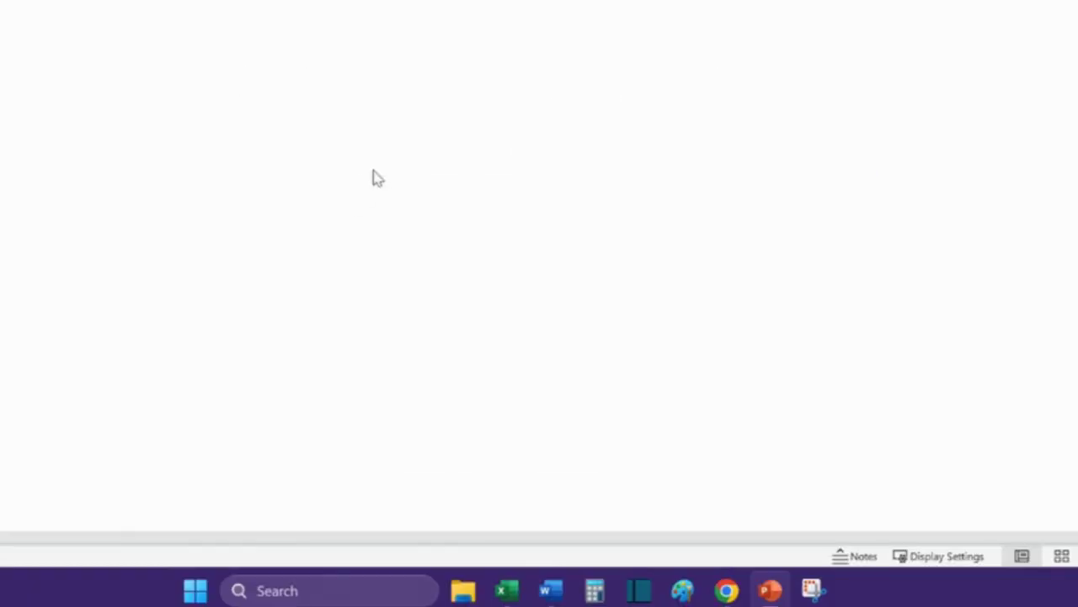
Paste the chart using the destination theme with an embedded workbook, and enlarge it on the slide
right_click(456, 327)
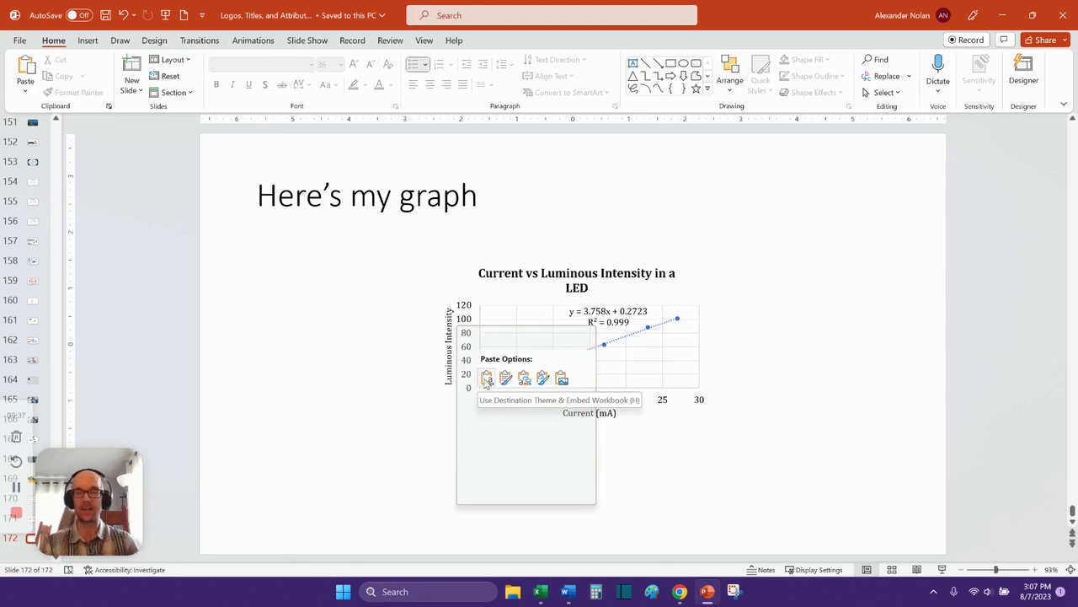
click(487, 381)
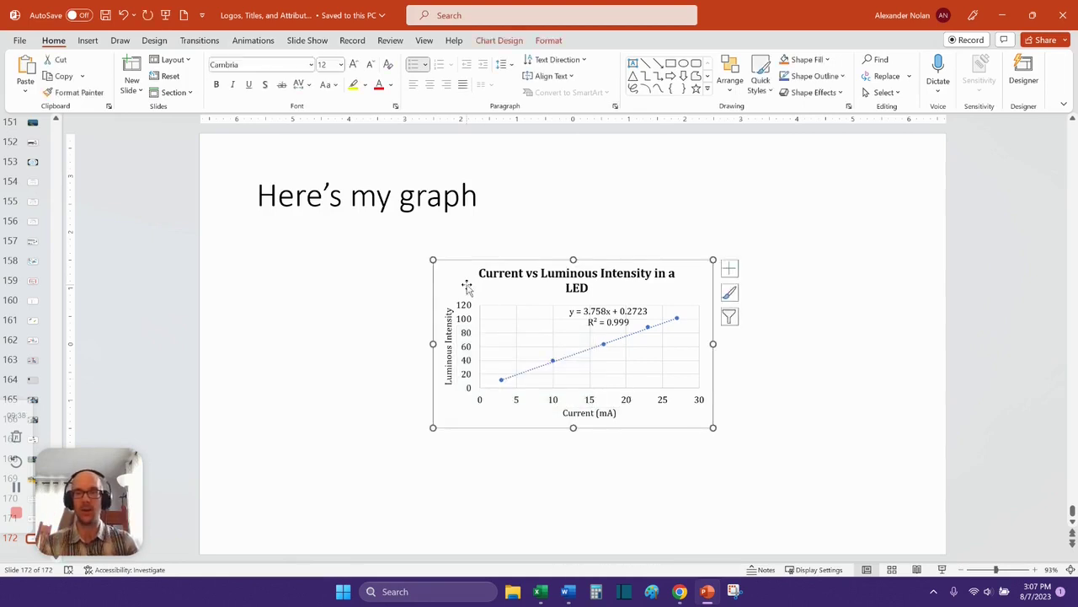
drag(433, 428, 368, 517)
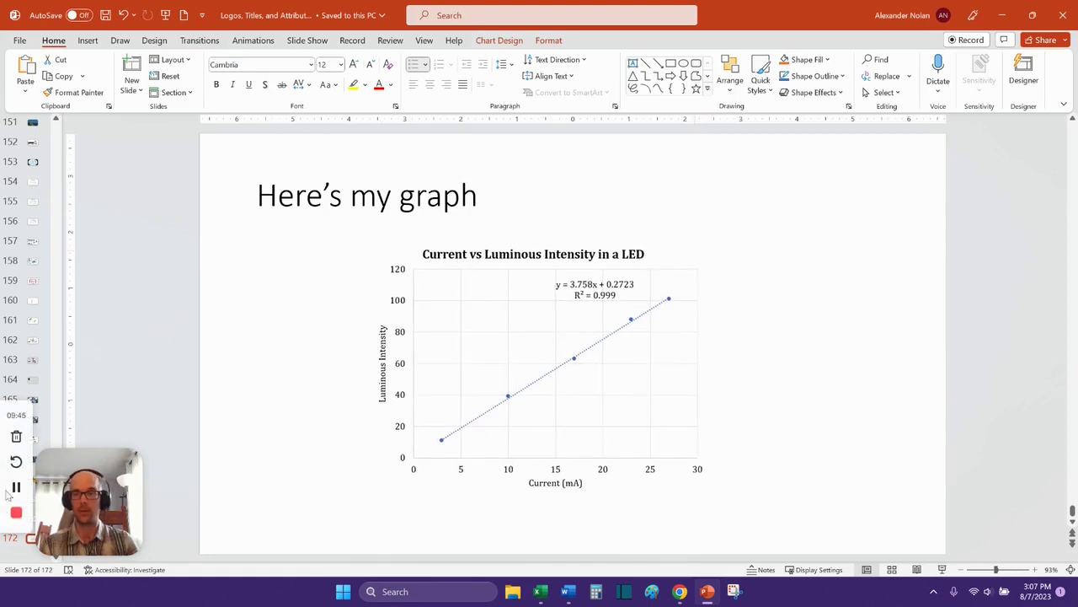
Set all text in the slide's chart to 18 pt red and widen the chart
click(472, 404)
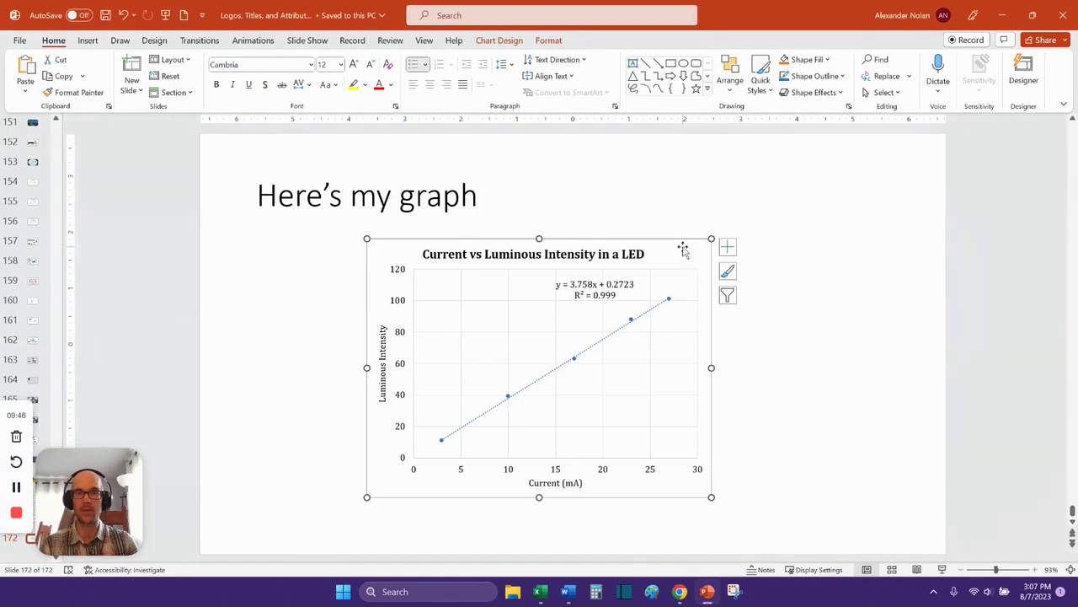
click(354, 65)
click(354, 65)
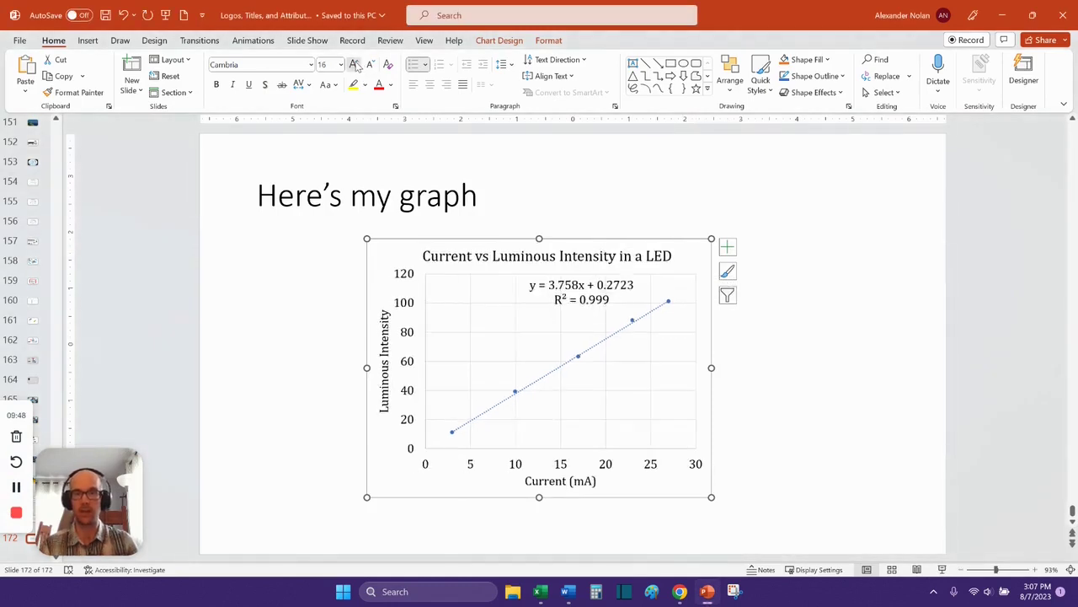
click(354, 65)
click(378, 85)
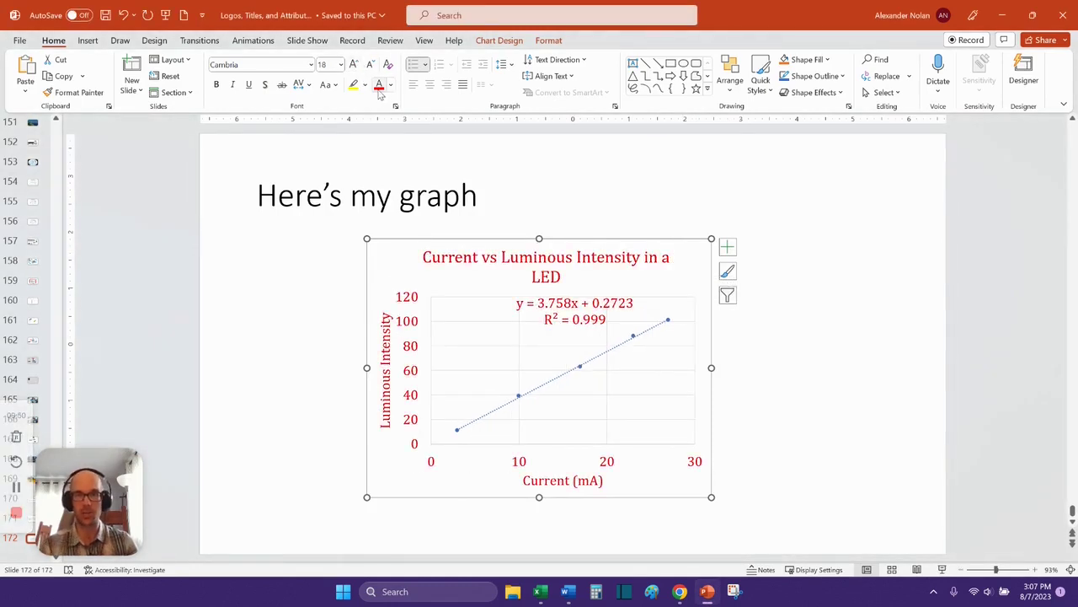
drag(711, 367, 868, 375)
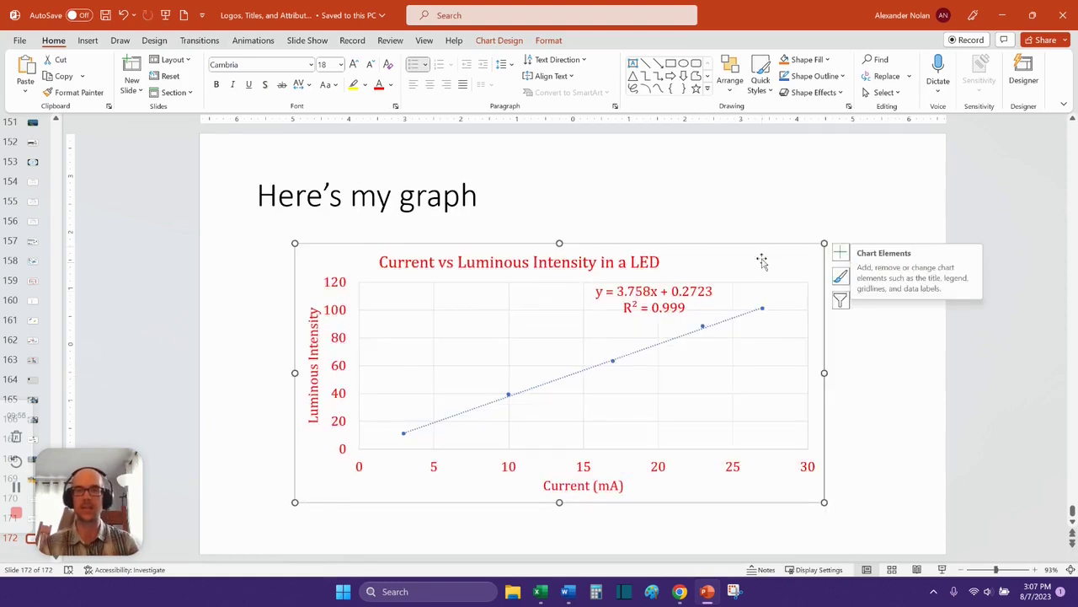
Switch to the Excel workbook and copy the whole current versus luminous intensity chart
mouse_move(573, 595)
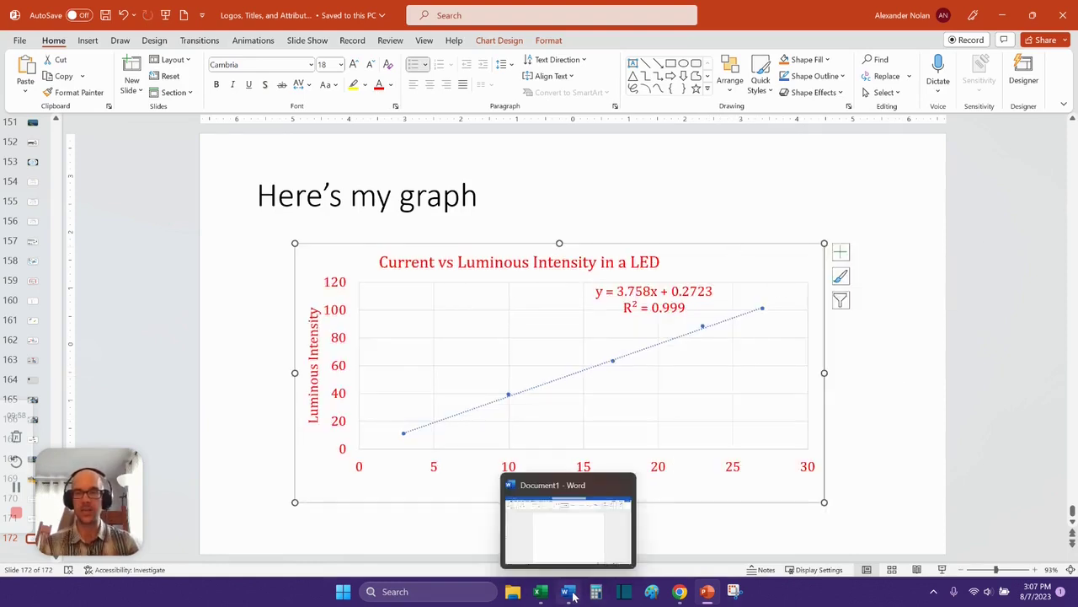
click(540, 591)
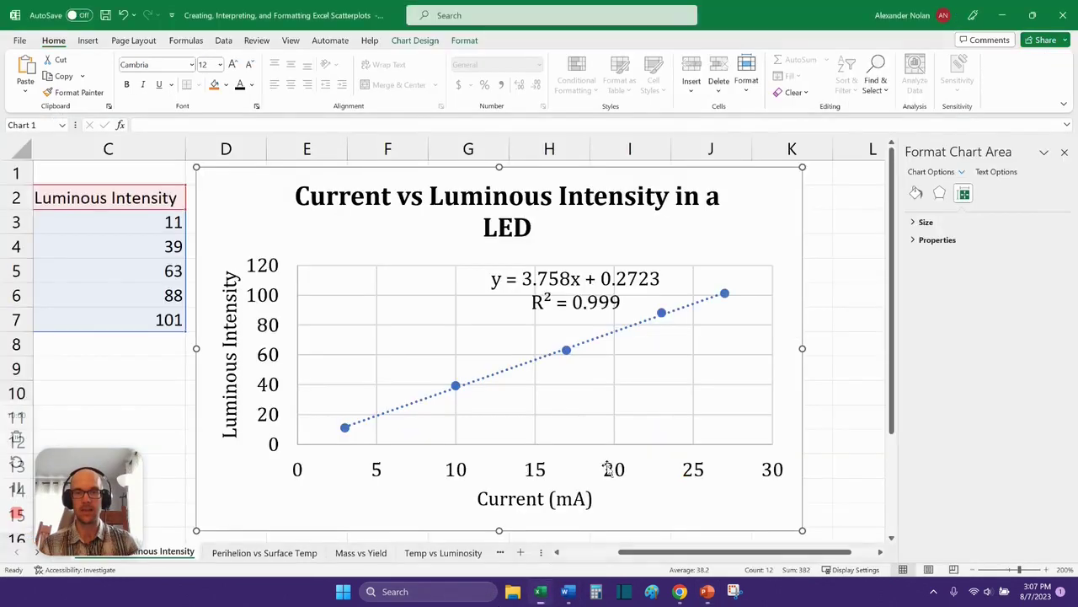
right_click(786, 203)
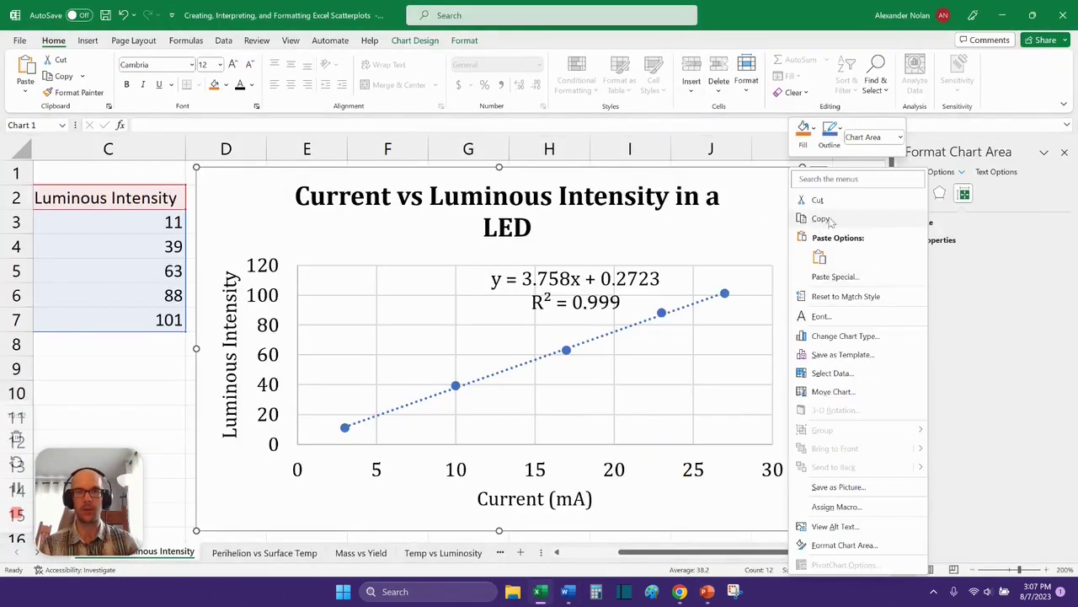
click(821, 219)
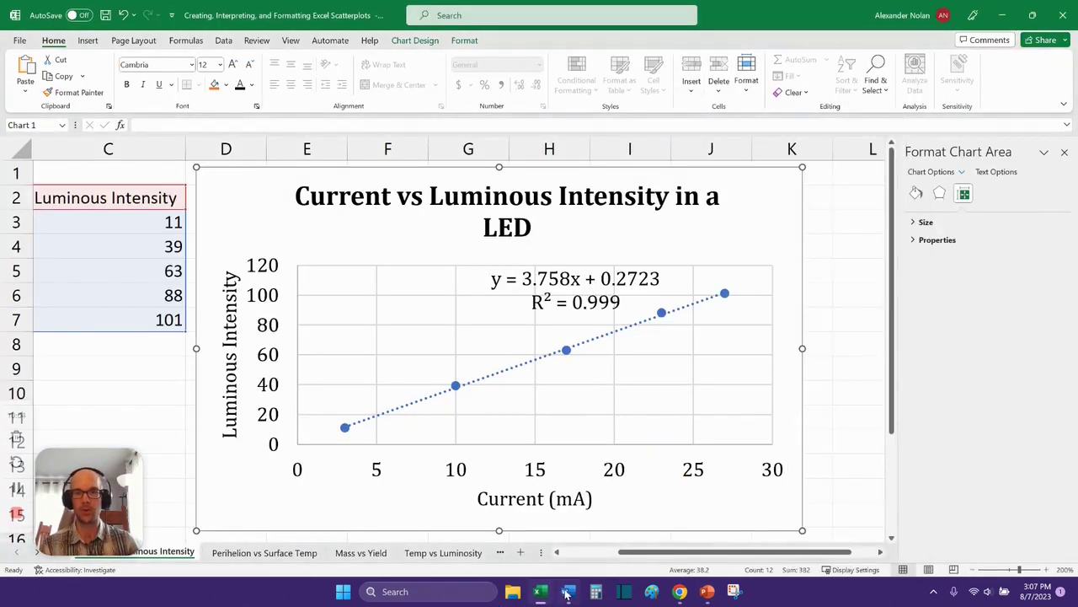
Switch to the blank Word document and enter "Essay" followed by two line breaks
key(alt+Tab)
text(Ess)
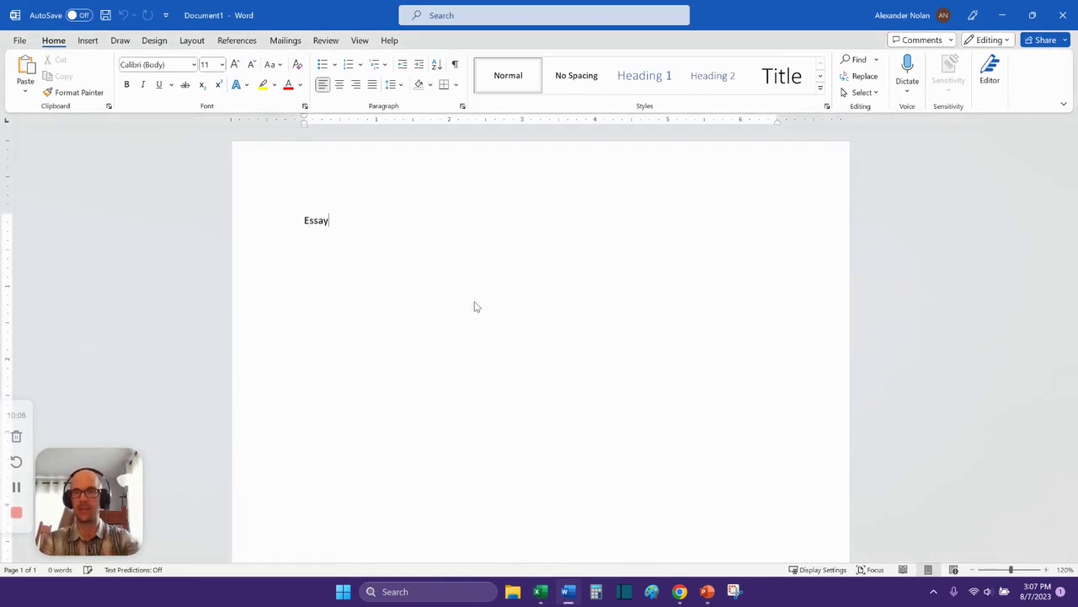
text(ay)
key(Return)
key(Return)
Try pasting the copied chart as a picture below the "Essay" line, and delete the picture
right_click(400, 268)
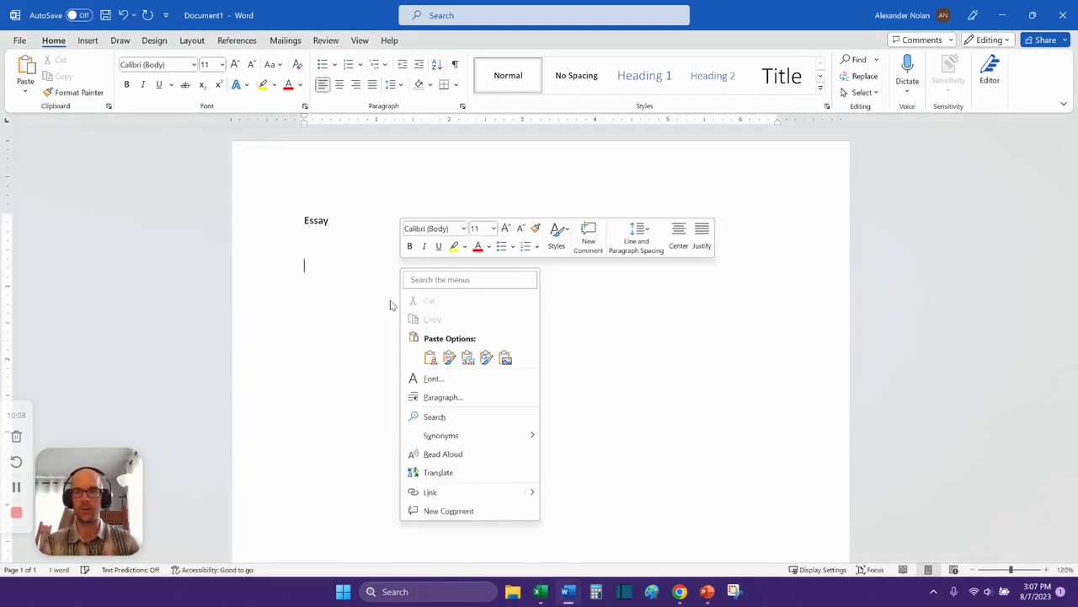
click(505, 358)
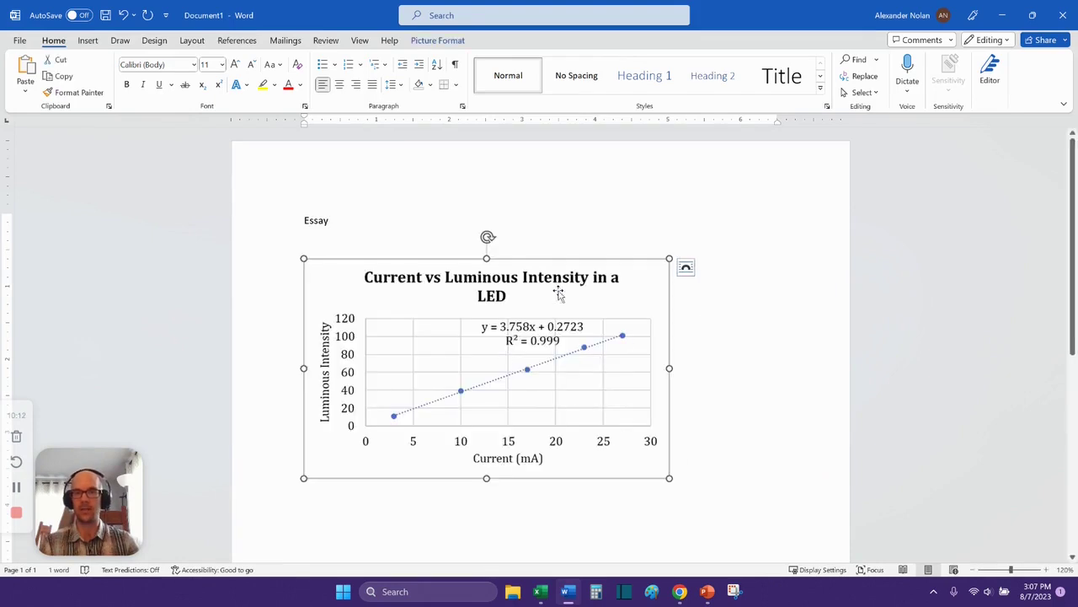
click(589, 354)
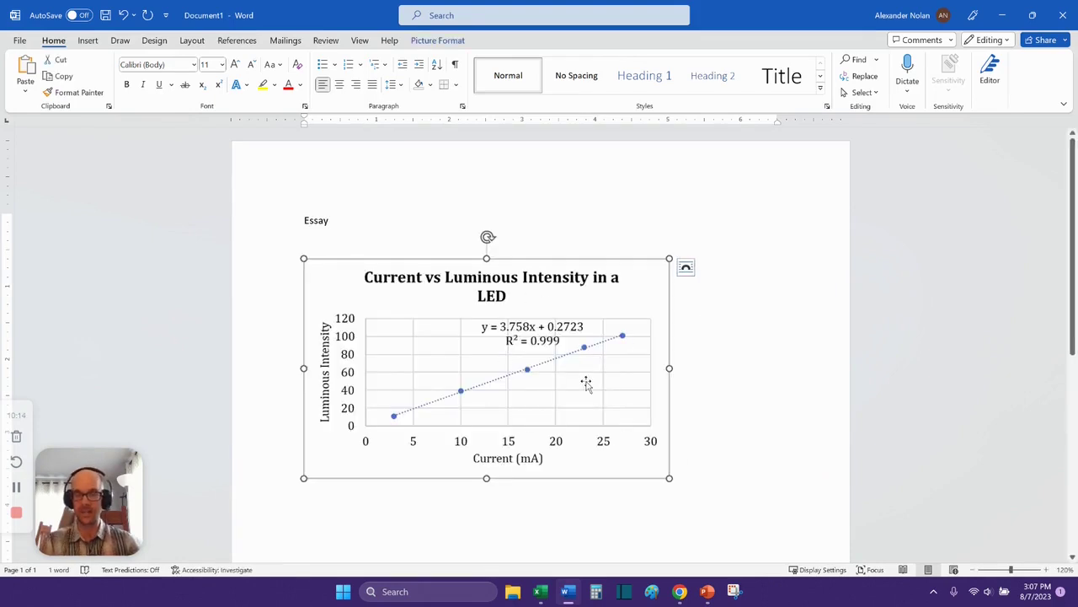
key(Delete)
Paste the chart below "Essay" using the destination theme with an embedded workbook, and shorten its title to "Current vs Luminous Intensity"
right_click(589, 134)
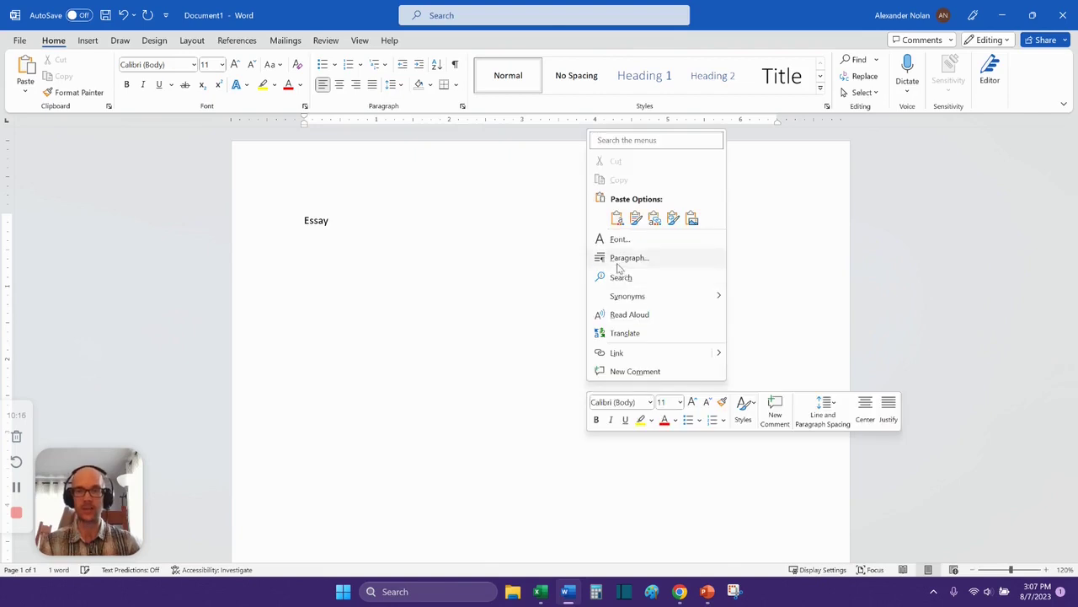
click(609, 217)
click(506, 294)
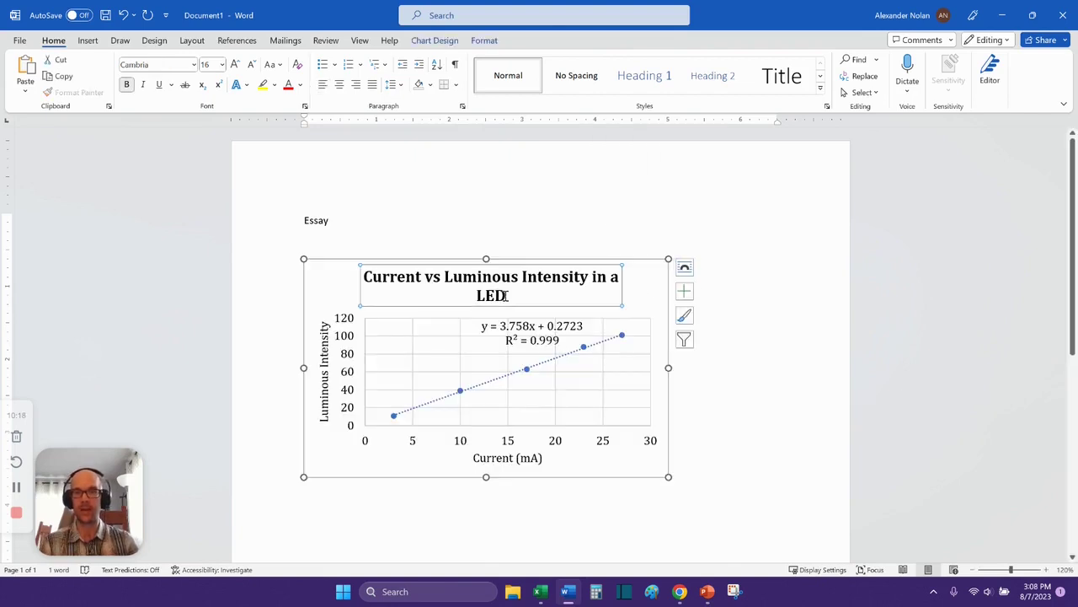
double_click(510, 295)
key(BackSpace)
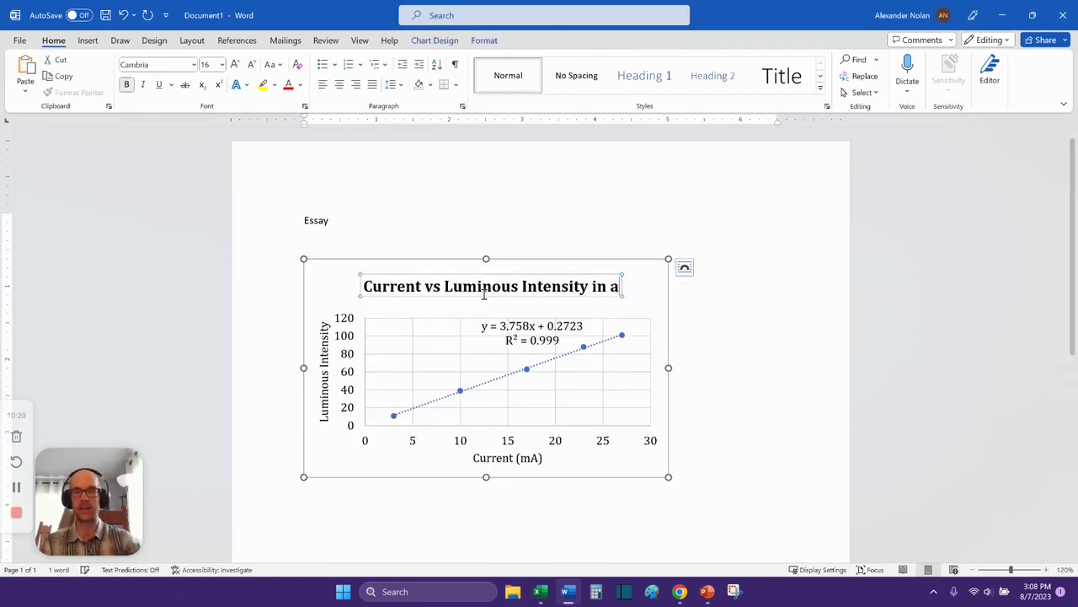
key(BackSpace)
key(BackSpace)
key(BackSpace)
key(BackSpace)
key(BackSpace)
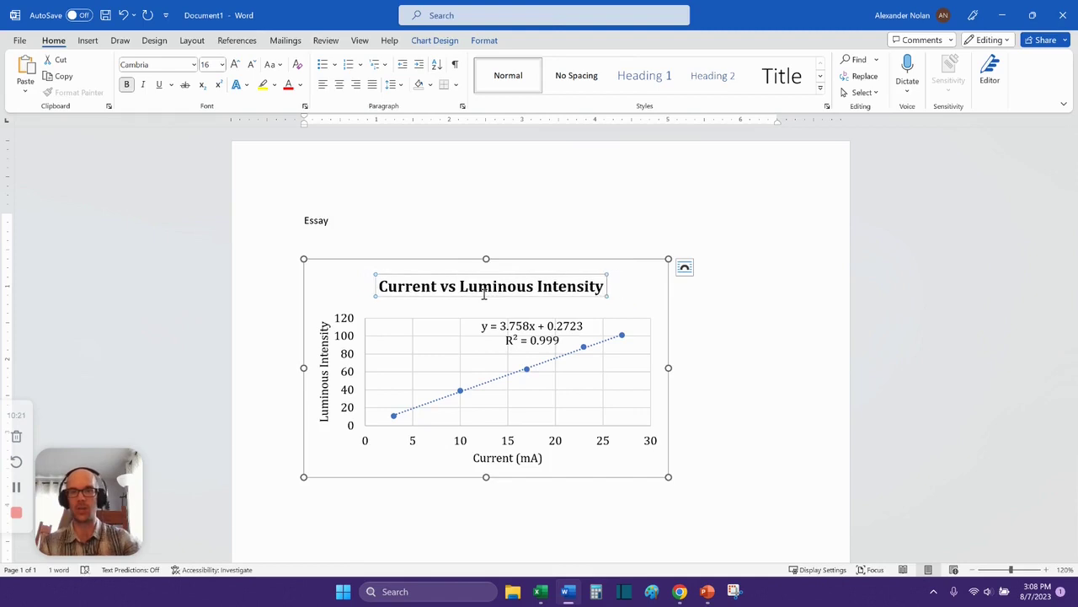
click(729, 348)
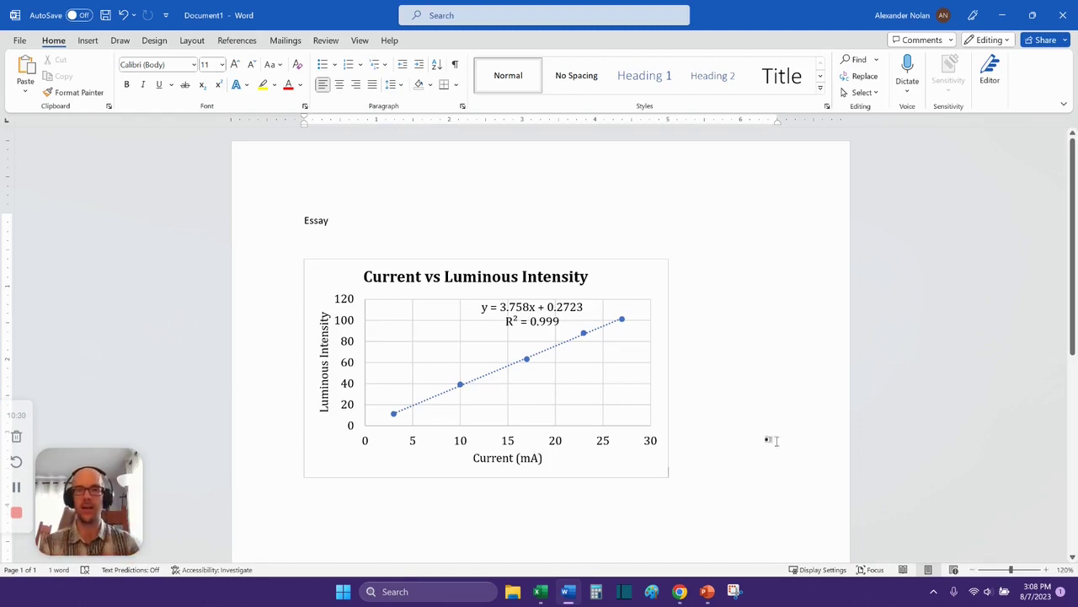
Switch to the PowerPoint presentation and go back to the slide "The Goal of this Video"
click(708, 598)
click(168, 433)
scroll(168, 433, up, 2)
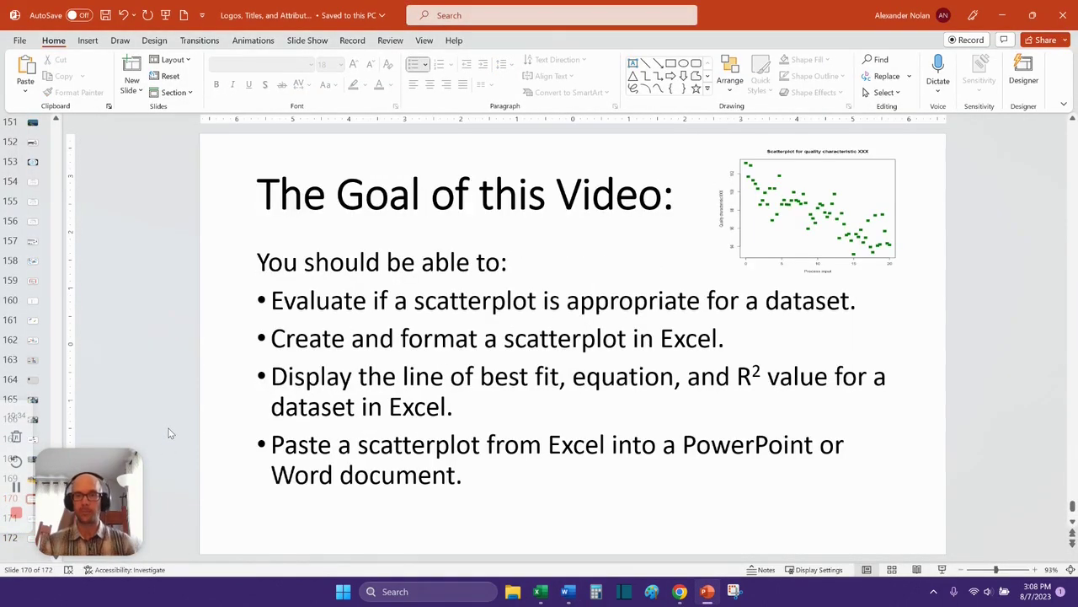